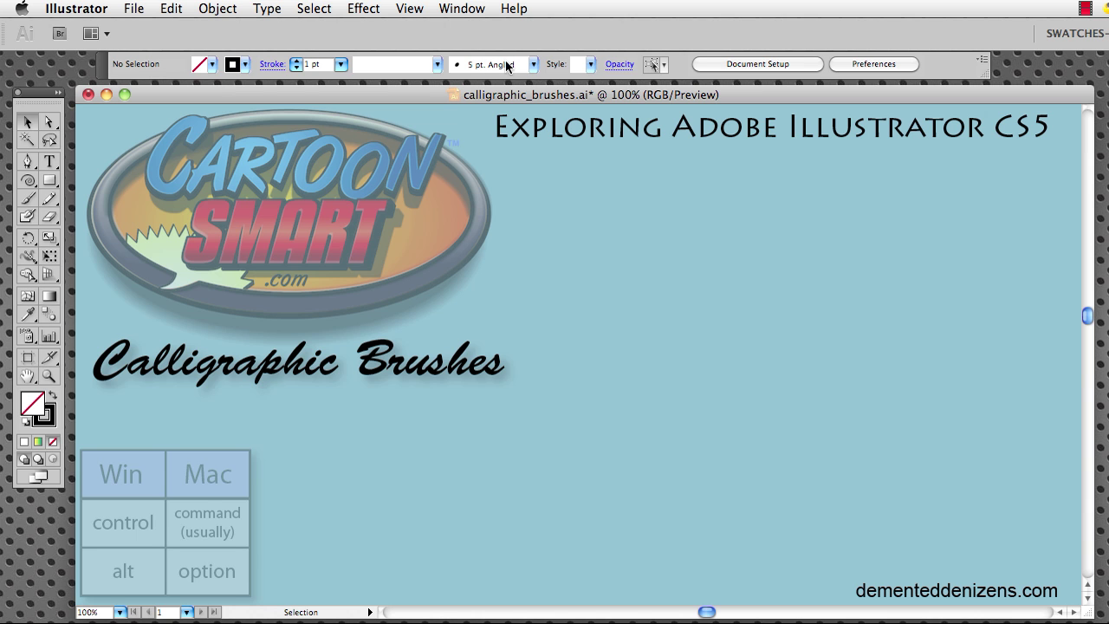
Step: Make Basic the current brush and toggle the brush setting in the Control panel options
click(535, 64)
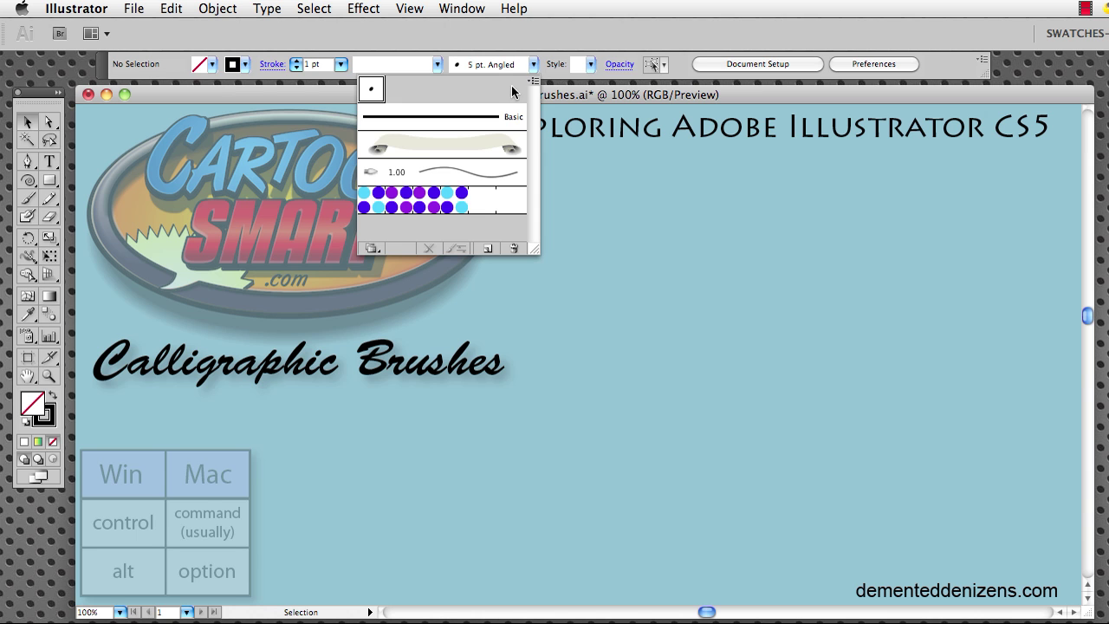
click(498, 115)
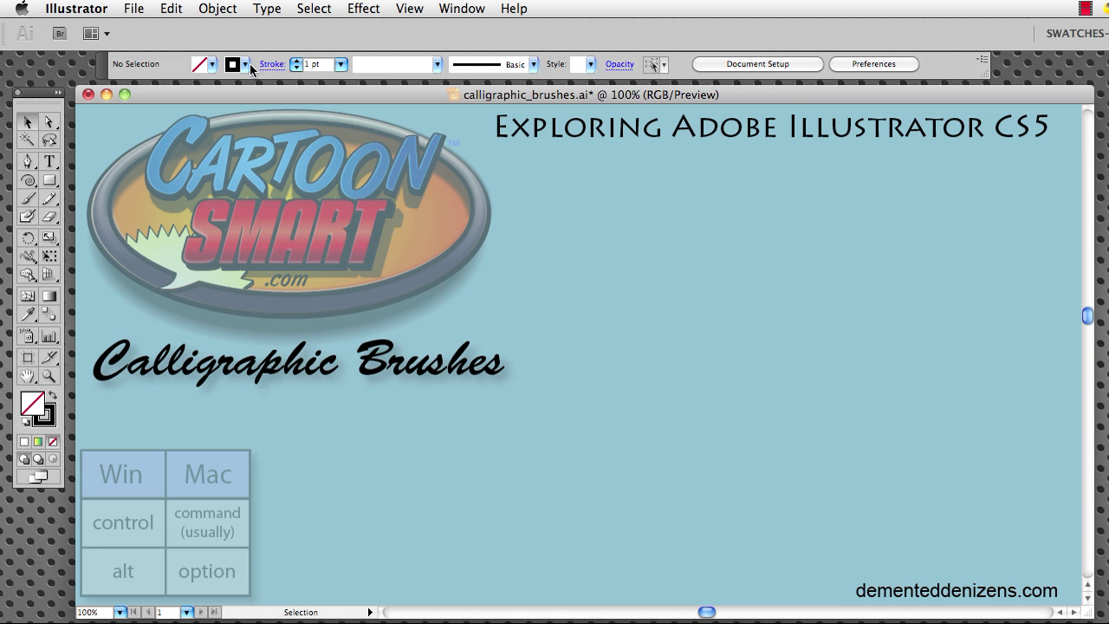
click(984, 63)
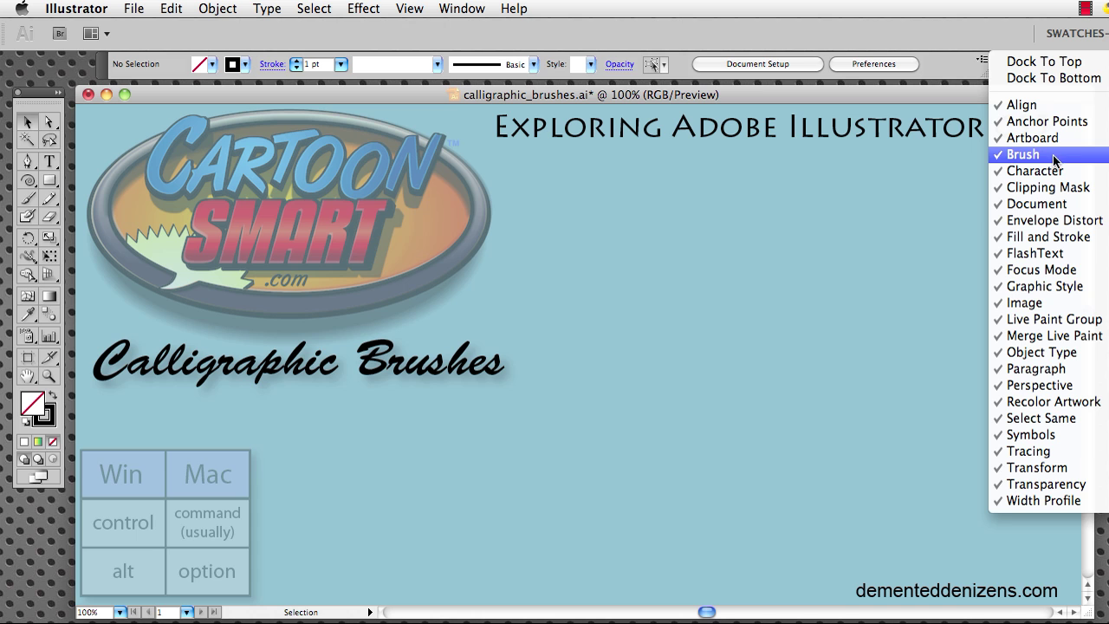
click(998, 156)
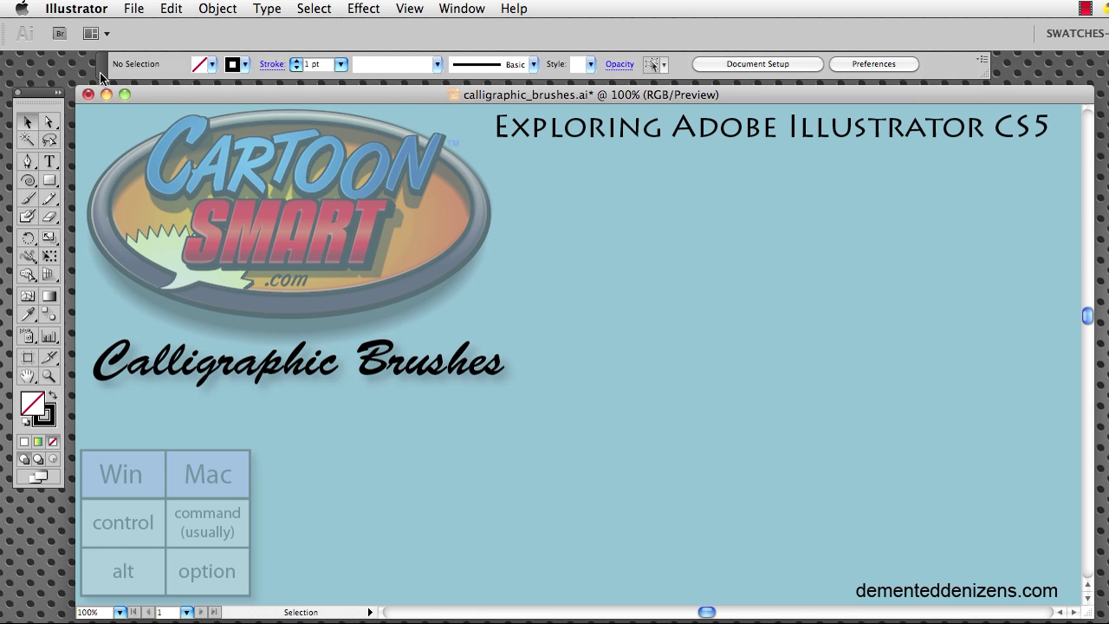
Step: Open the Window menu and close it without choosing a panel
drag(100, 71, 98, 72)
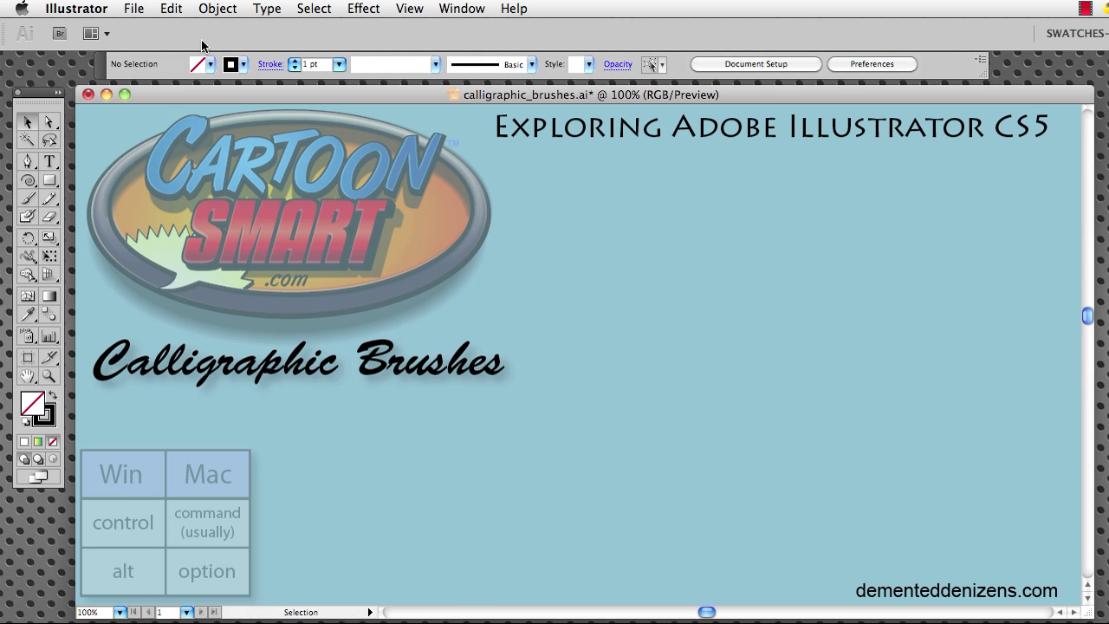
click(471, 9)
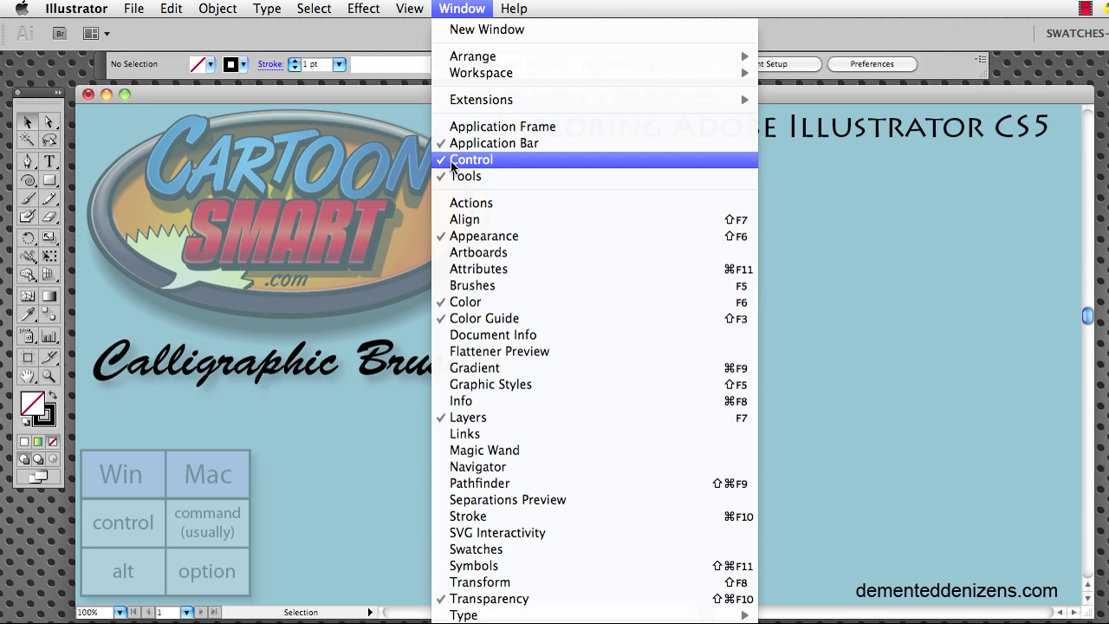
click(462, 6)
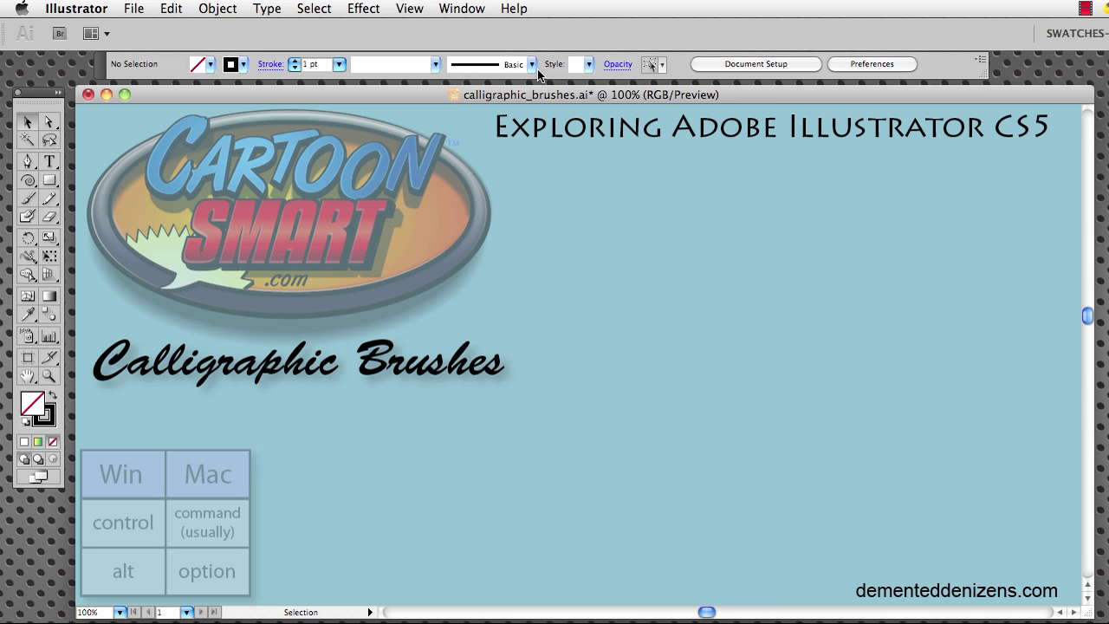
Step: Show the Brushes panel from the Window menu and nudge it into place beside the artwork
click(462, 9)
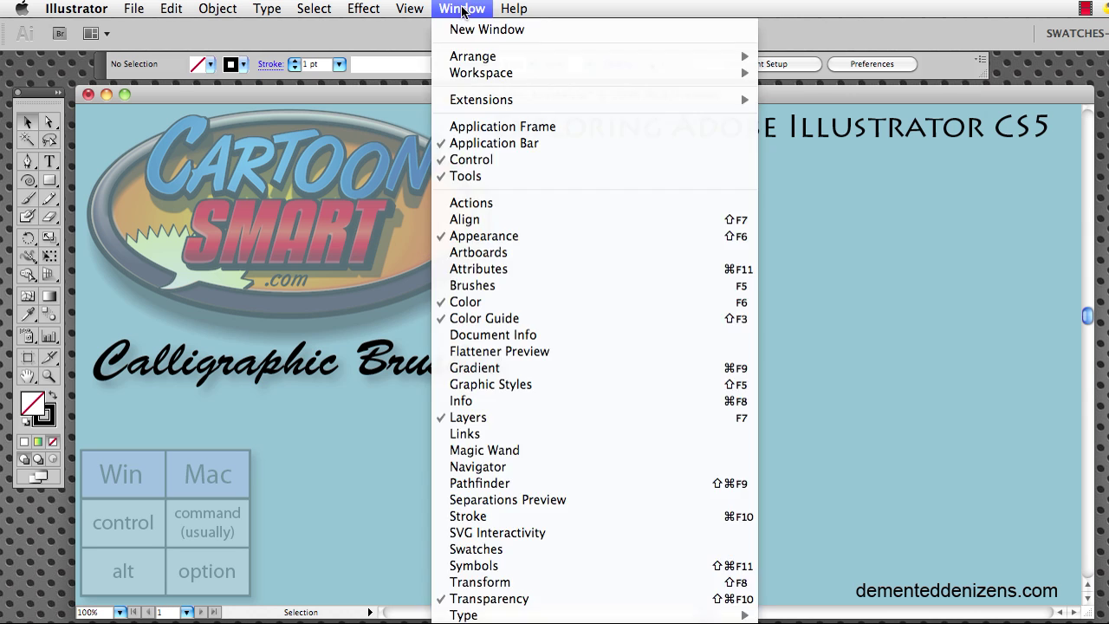
click(483, 285)
mouse_move(864, 171)
mouse_down()
mouse_move(875, 171)
mouse_move(870, 182)
mouse_up()
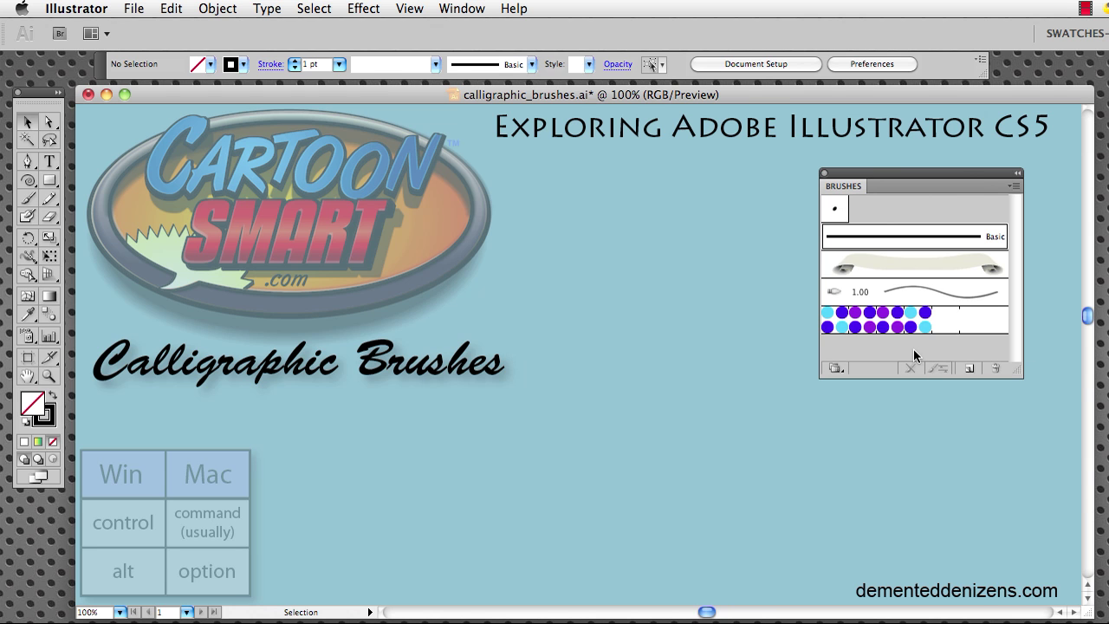
Step: With the 5 pt. Angled brush, paint a long loop down from the logo and a short stroke near the top
click(833, 211)
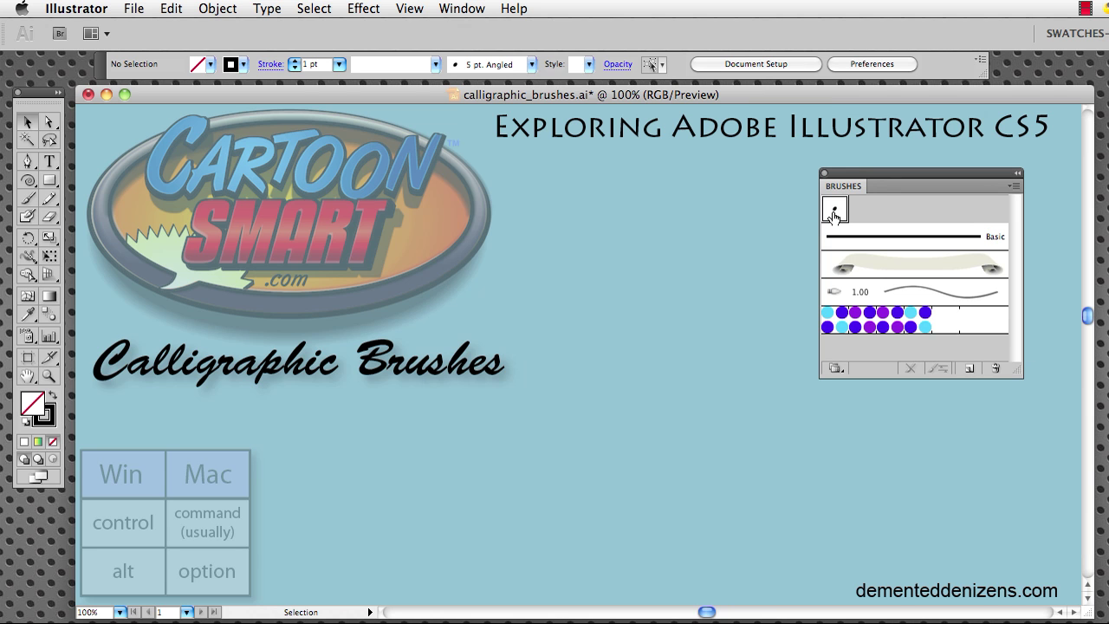
click(29, 199)
mouse_move(239, 267)
mouse_down()
mouse_move(363, 214)
mouse_move(563, 263)
mouse_move(692, 483)
mouse_move(737, 370)
mouse_move(429, 508)
mouse_move(535, 449)
mouse_move(501, 483)
mouse_up()
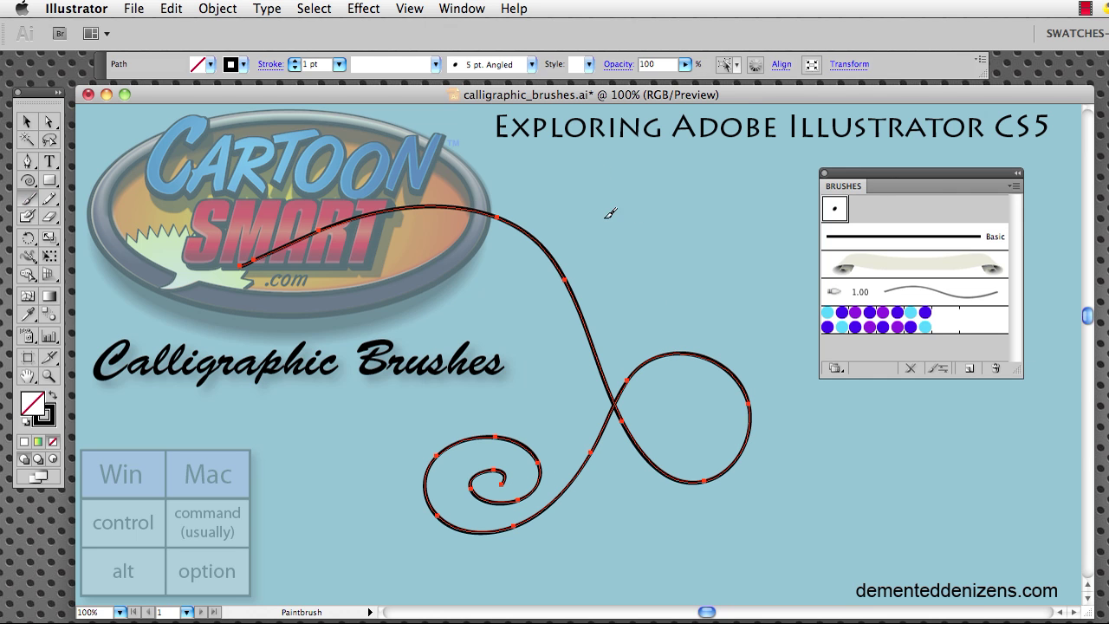
mouse_move(581, 198)
mouse_down()
mouse_move(685, 258)
mouse_move(664, 260)
mouse_up()
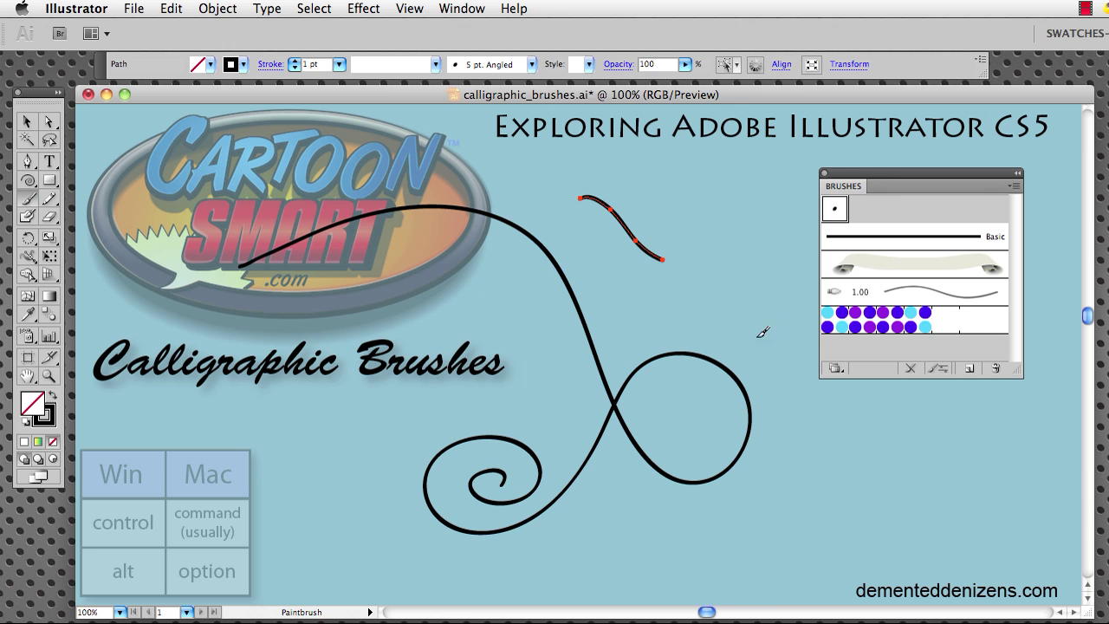
double_click(836, 210)
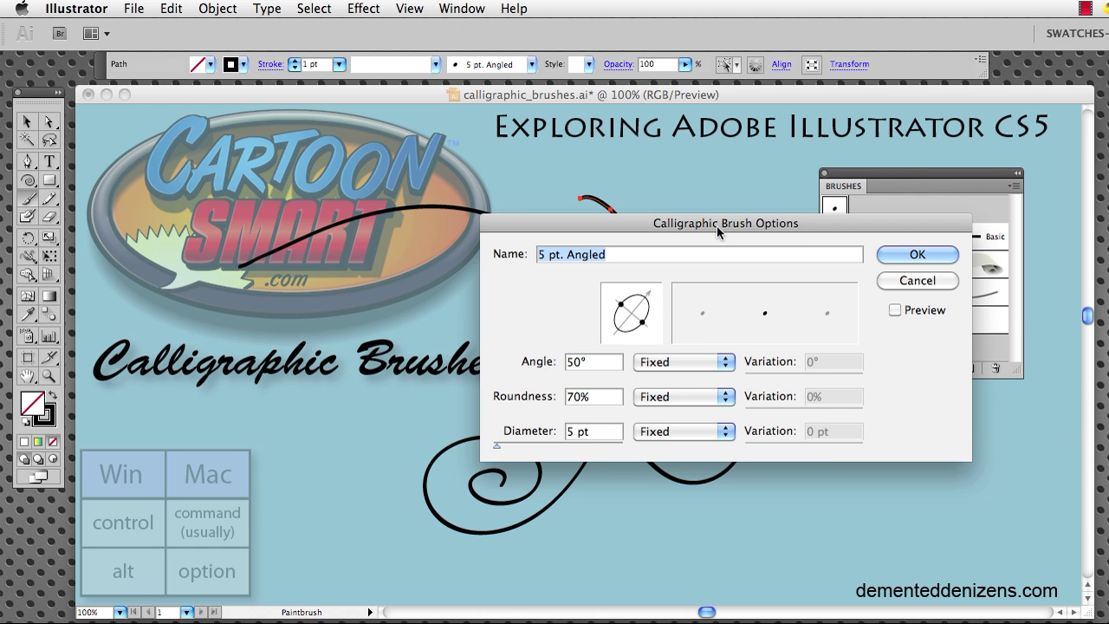
mouse_move(717, 226)
mouse_down()
mouse_move(676, 253)
mouse_move(415, 212)
mouse_up()
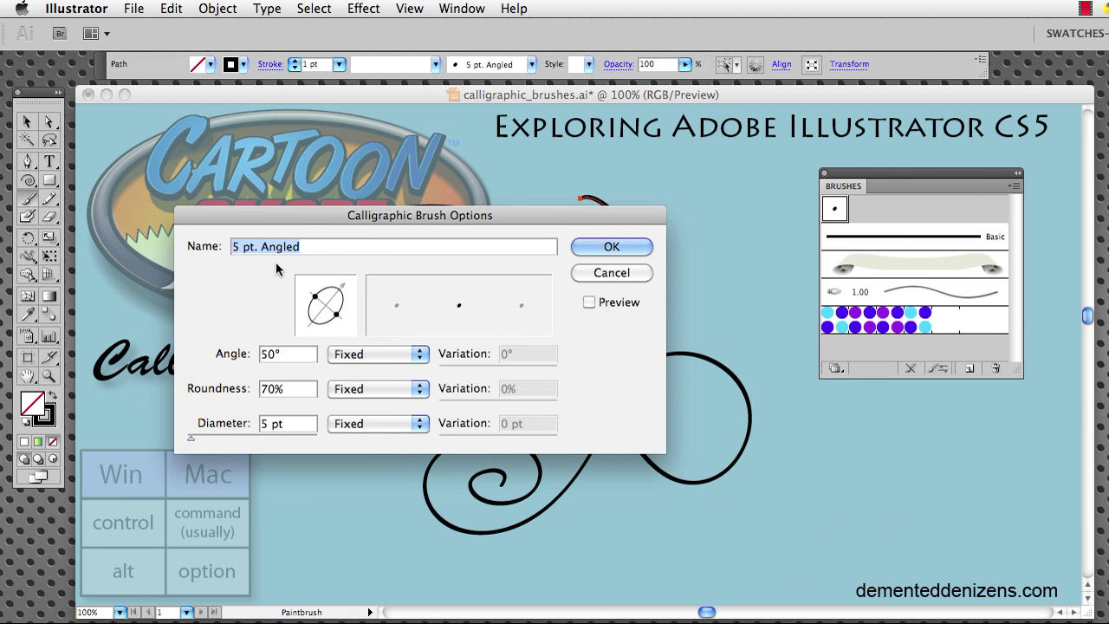
click(275, 355)
key(Up)
key(Up)
key(Up)
key(Up)
key(Up)
key(Up)
key(Up)
key(Up)
key(Up)
key(Up)
key(Up)
key(Up)
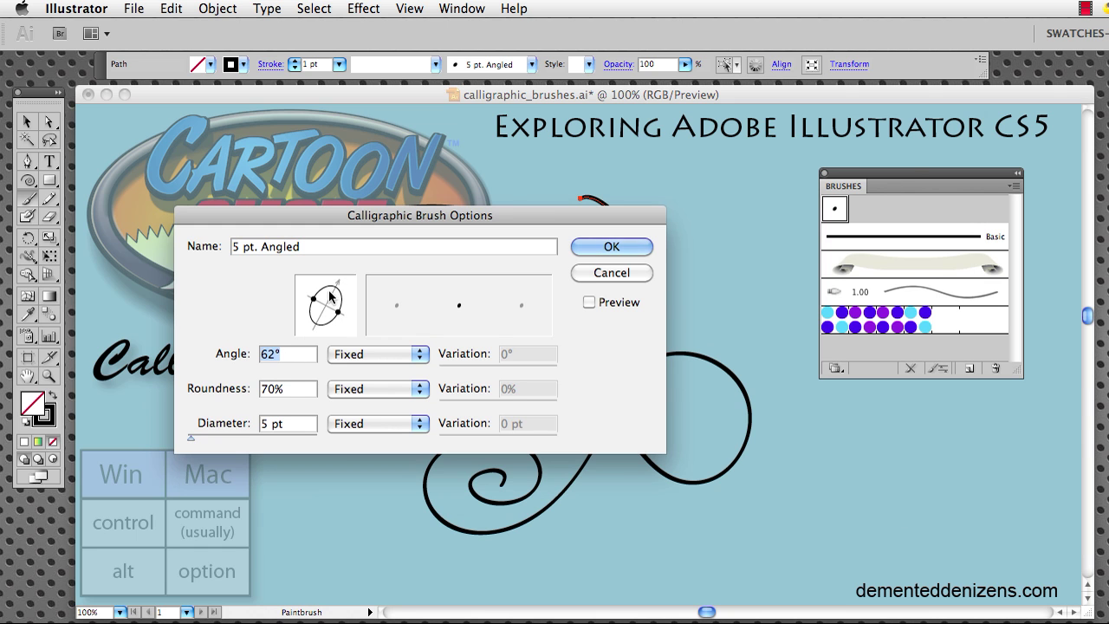
drag(338, 283, 337, 309)
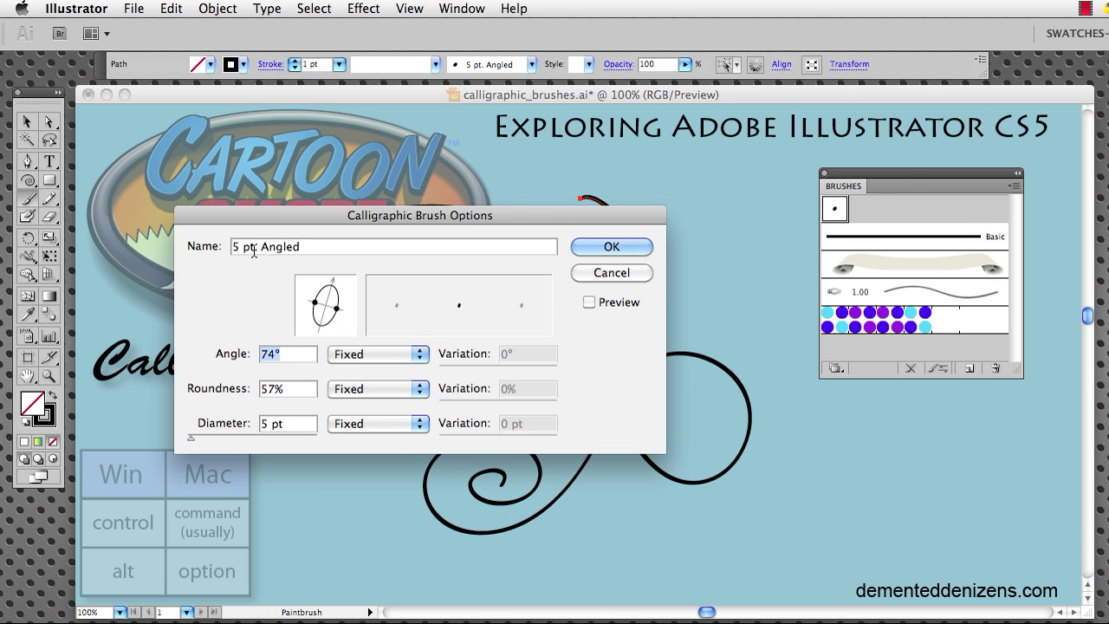
click(601, 272)
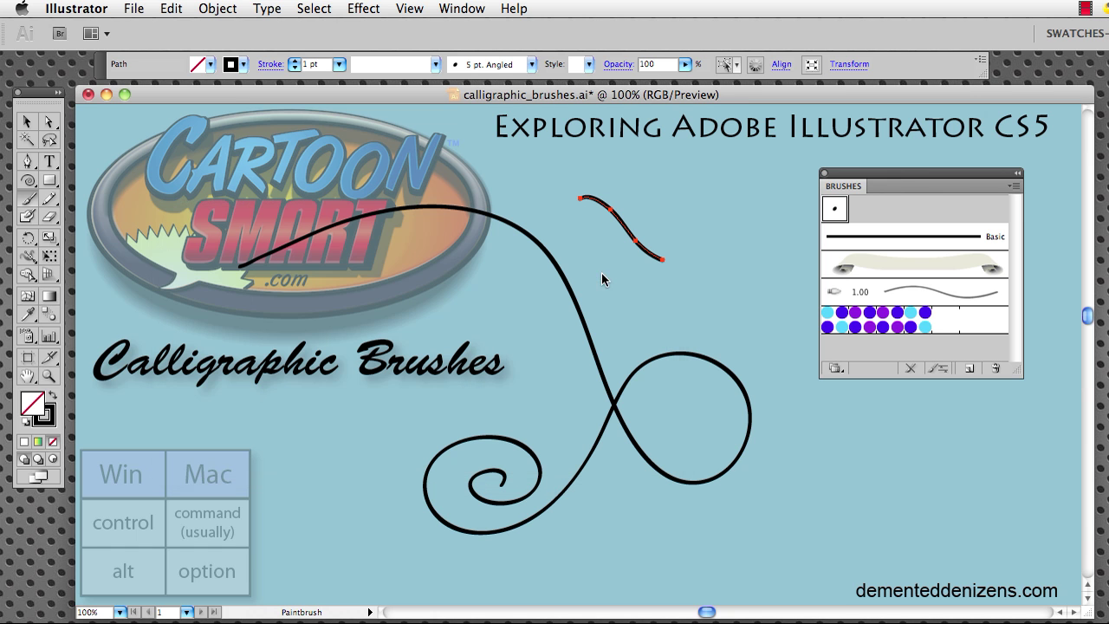
Step: Create a new brush of type Calligraphic Brush from the Brushes panel
click(970, 374)
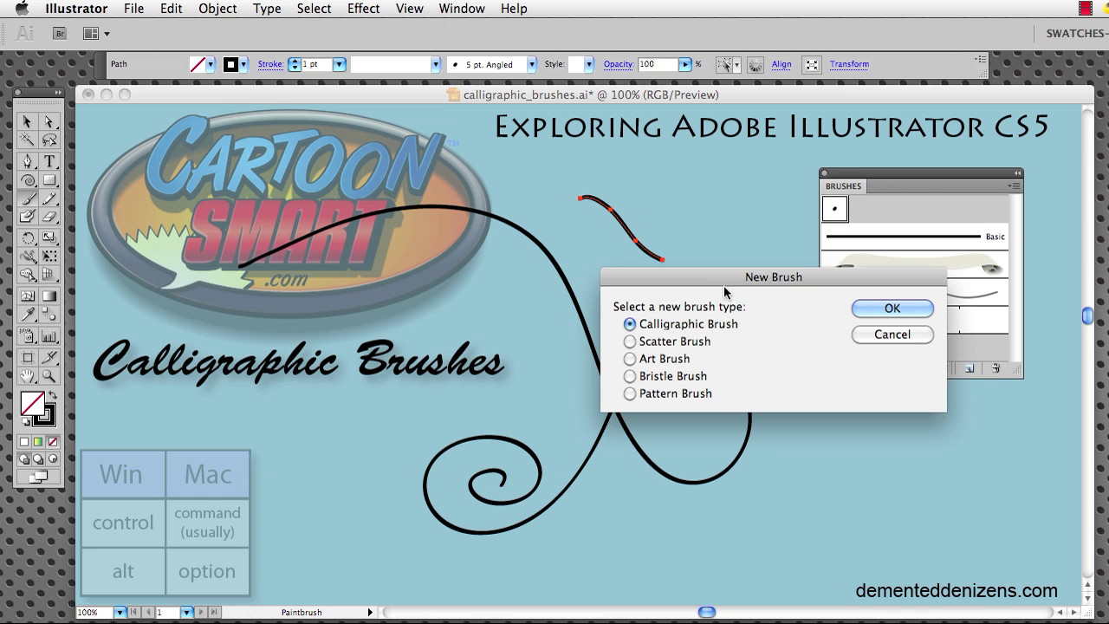
drag(723, 279, 406, 422)
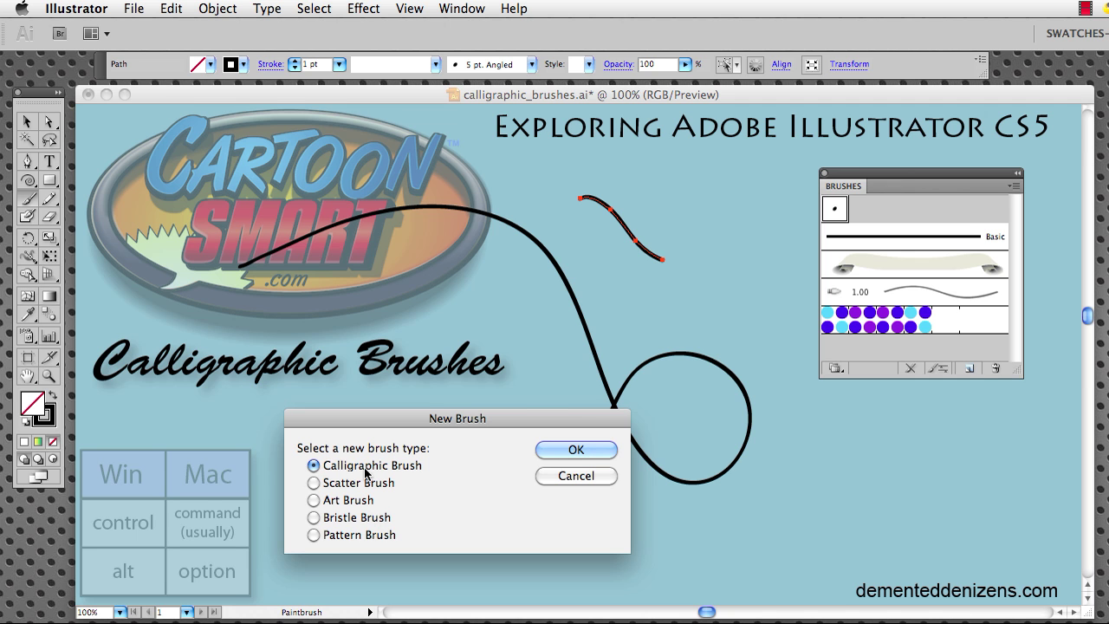
click(575, 450)
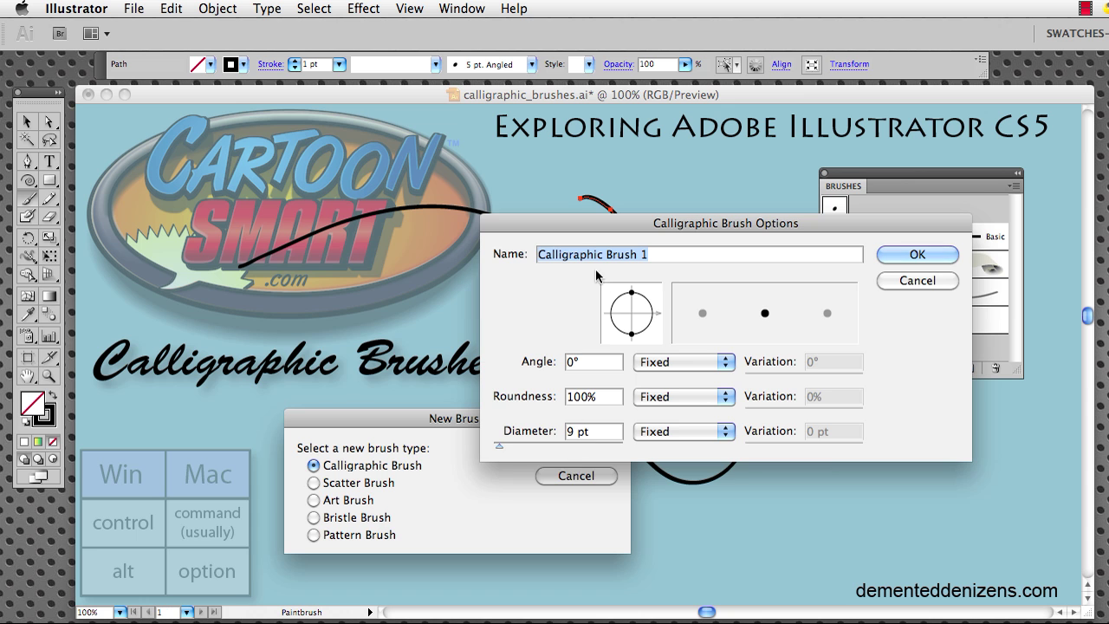
Step: Set Calligraphic Brush 1 to angle 55°, roundness 57% and diameter 23 pt
mouse_move(595, 228)
mouse_down()
mouse_move(383, 165)
mouse_move(299, 108)
mouse_up()
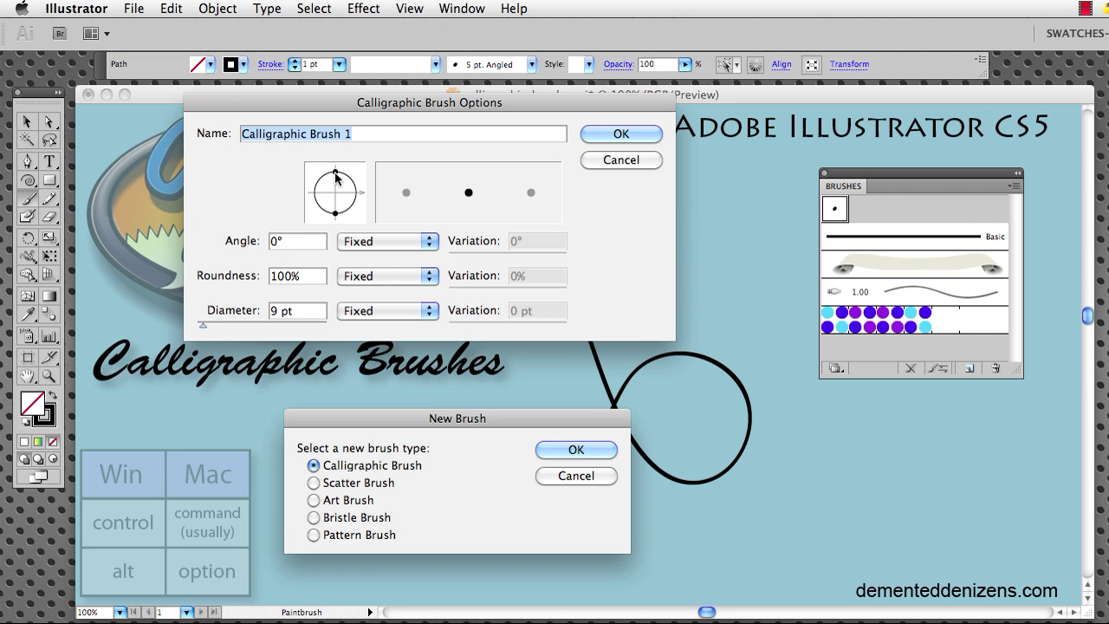
mouse_move(337, 177)
mouse_down()
mouse_move(338, 188)
mouse_move(363, 191)
mouse_move(350, 172)
mouse_up()
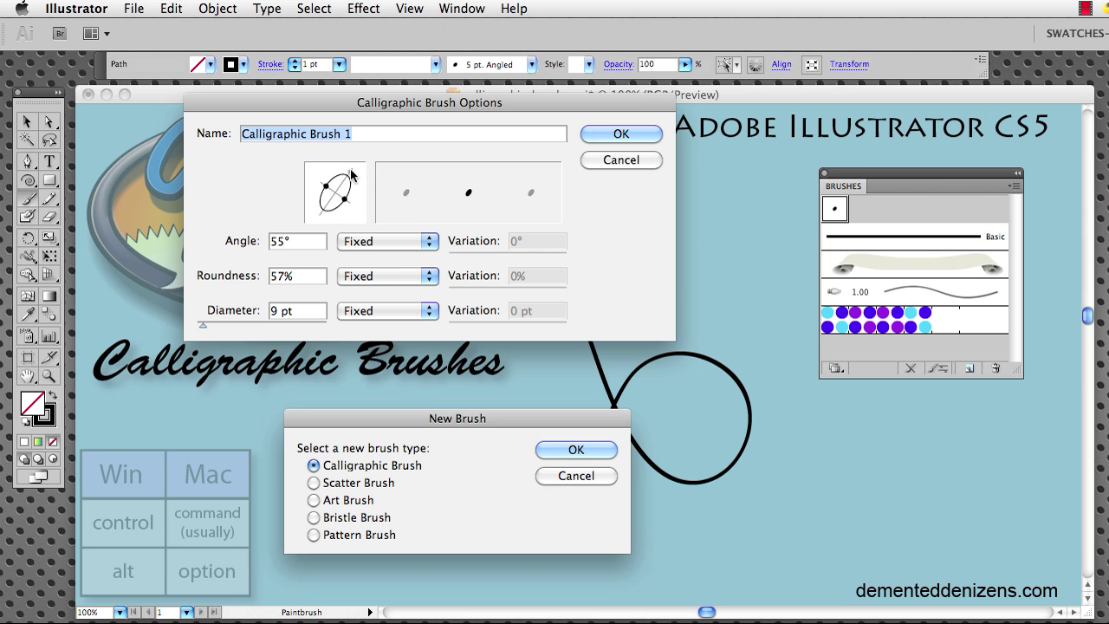
click(308, 278)
click(309, 241)
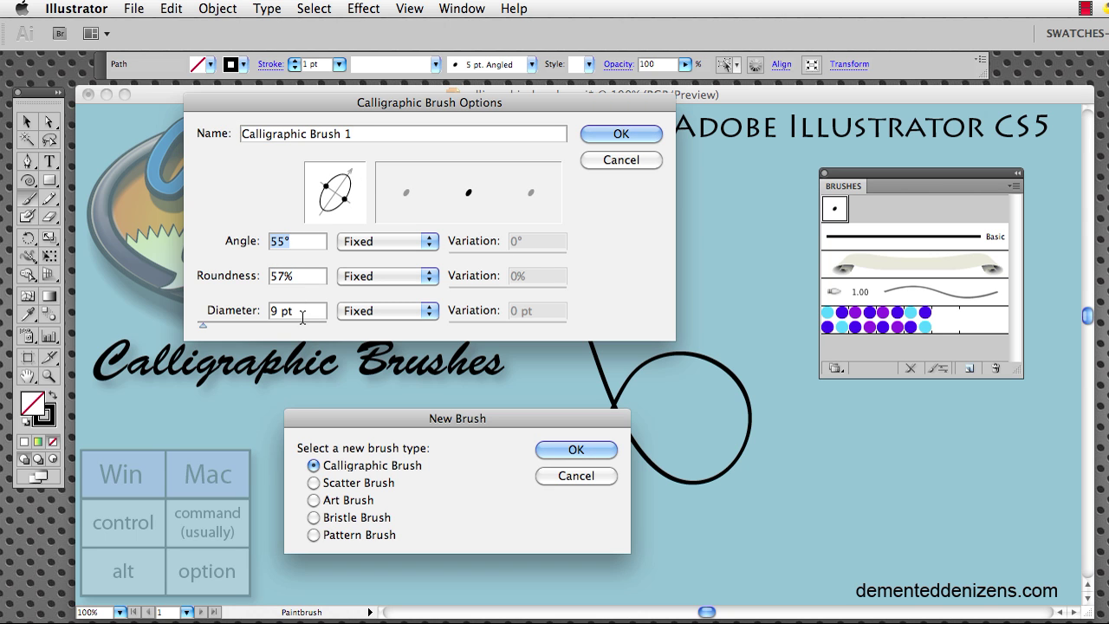
drag(205, 326, 210, 328)
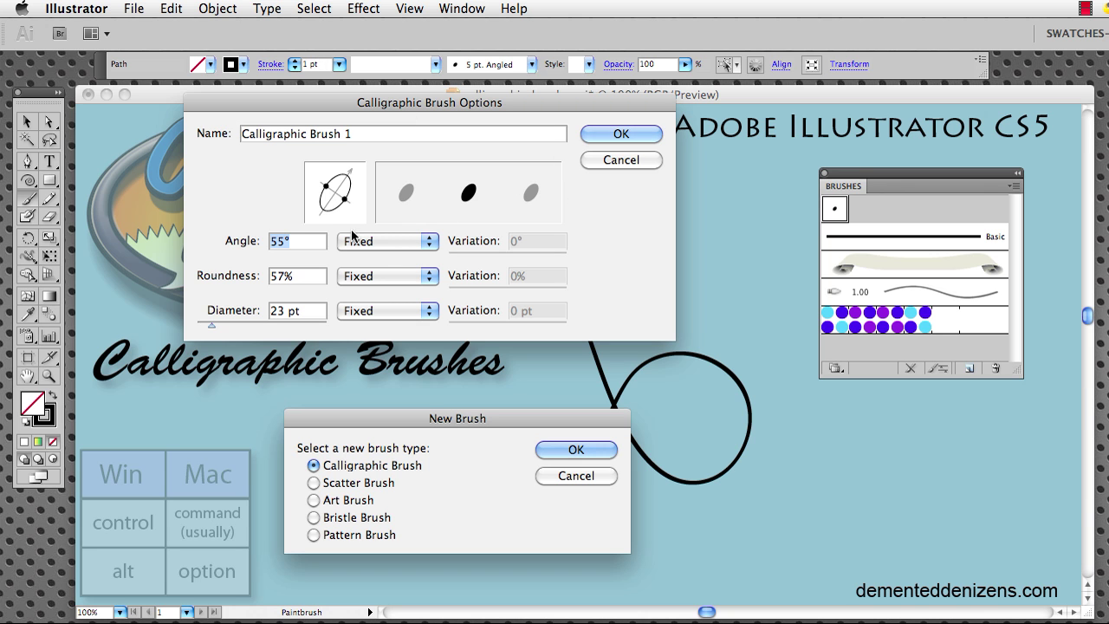
Step: Save the 23 pt brush, paint a thick test stroke and a zigzag, then delete the zigzag
click(617, 133)
mouse_move(371, 297)
mouse_down()
mouse_move(463, 252)
mouse_move(524, 350)
mouse_move(719, 365)
mouse_move(743, 489)
mouse_move(920, 462)
mouse_move(947, 444)
mouse_up()
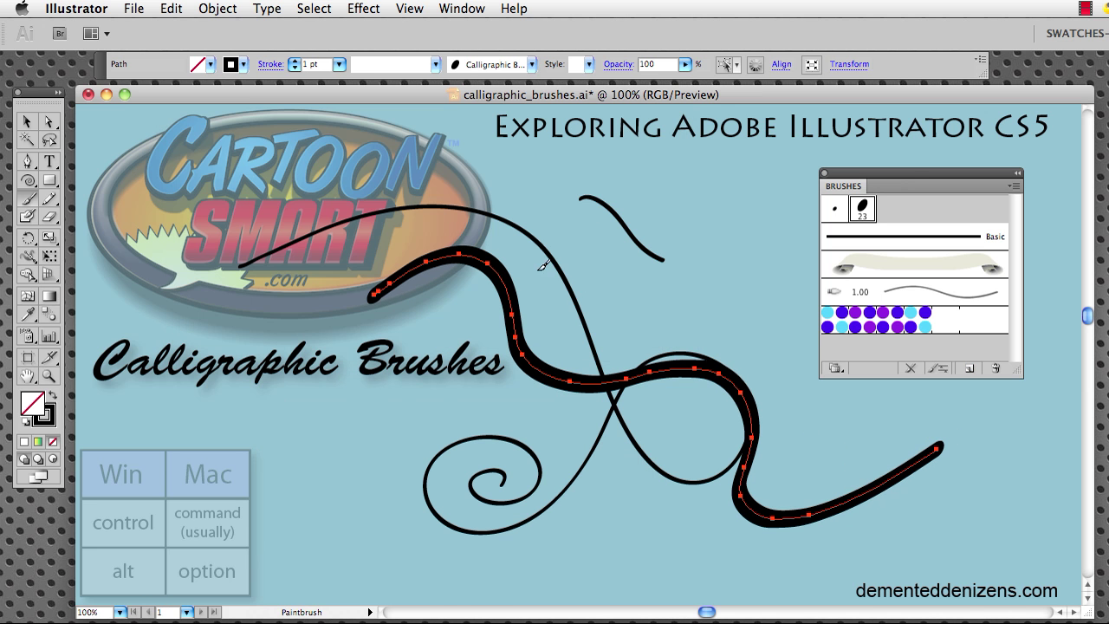
mouse_move(294, 536)
mouse_down()
mouse_move(431, 455)
mouse_move(458, 495)
mouse_move(471, 554)
mouse_move(491, 554)
mouse_move(602, 436)
mouse_move(612, 472)
mouse_move(605, 552)
mouse_move(715, 487)
mouse_up()
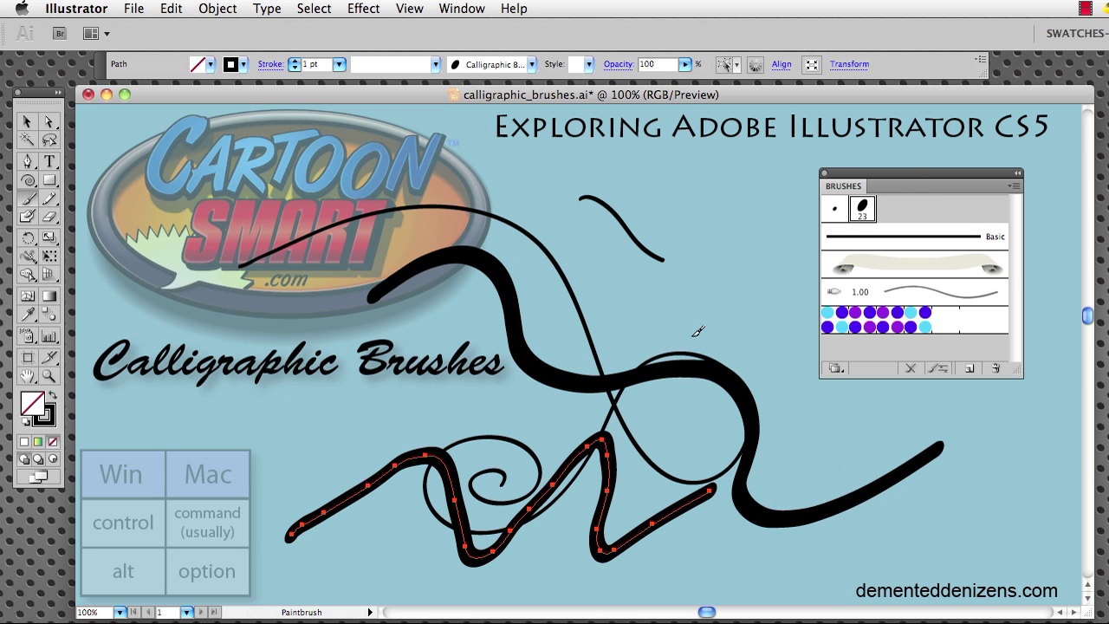
key(Delete)
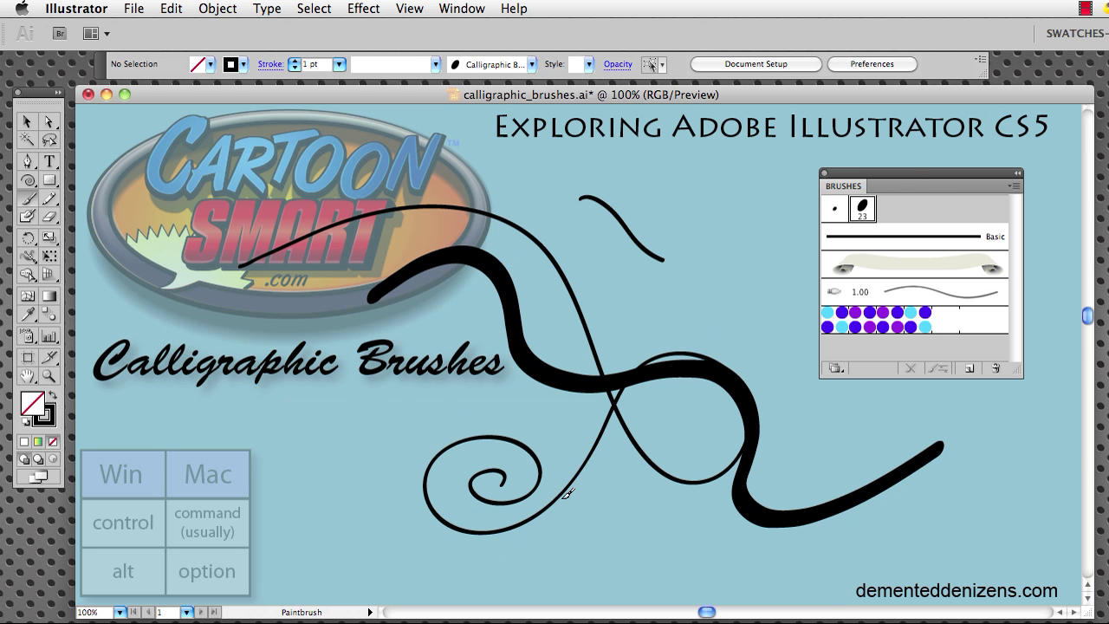
Step: Select the thick S-shaped test stroke and delete it
click(27, 121)
click(546, 381)
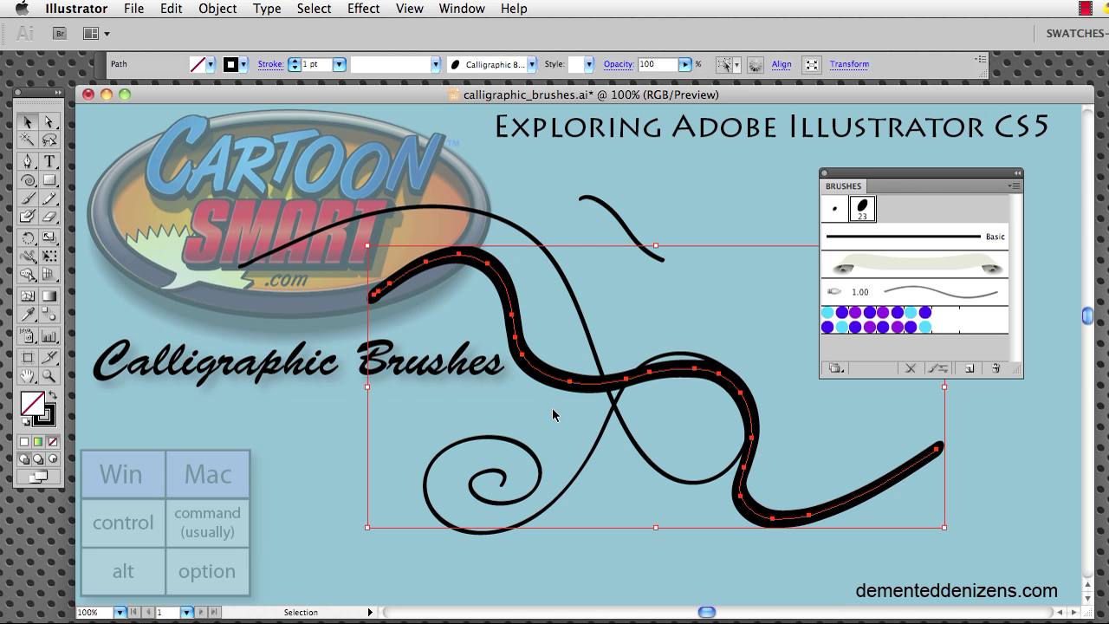
key(Delete)
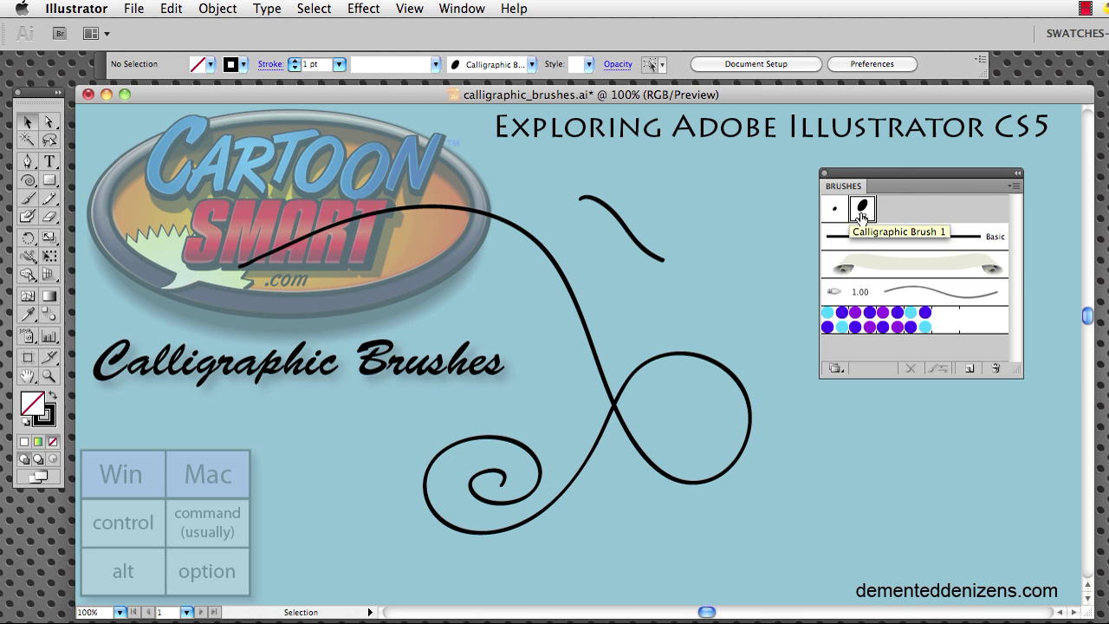
Step: Rename the 23 pt Calligraphic Brush 1 to a custom joke name
double_click(862, 215)
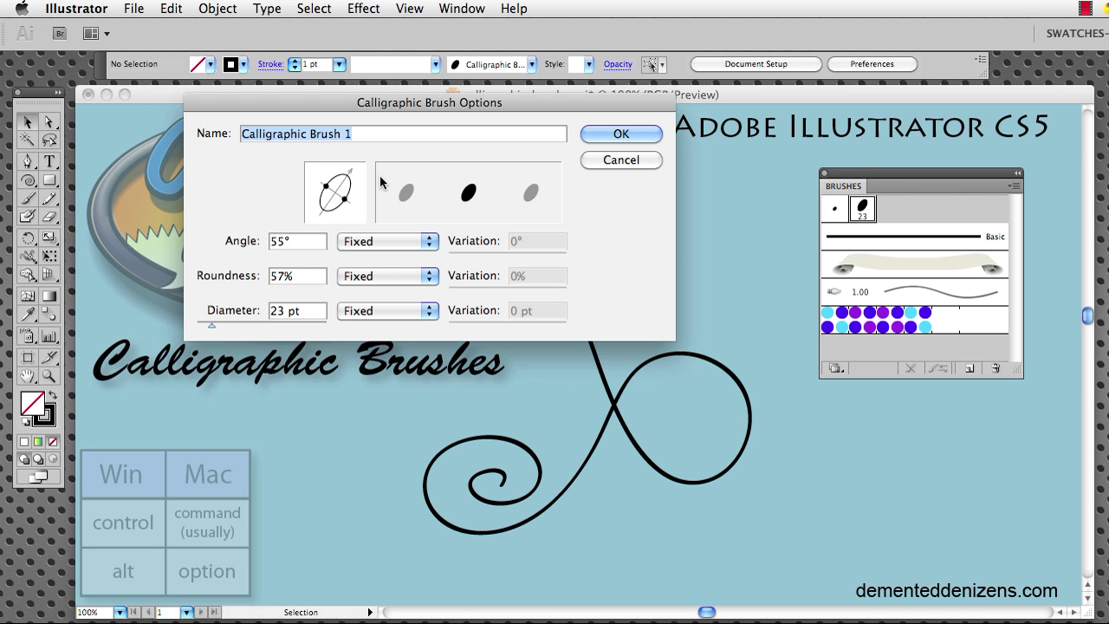
text(brian )
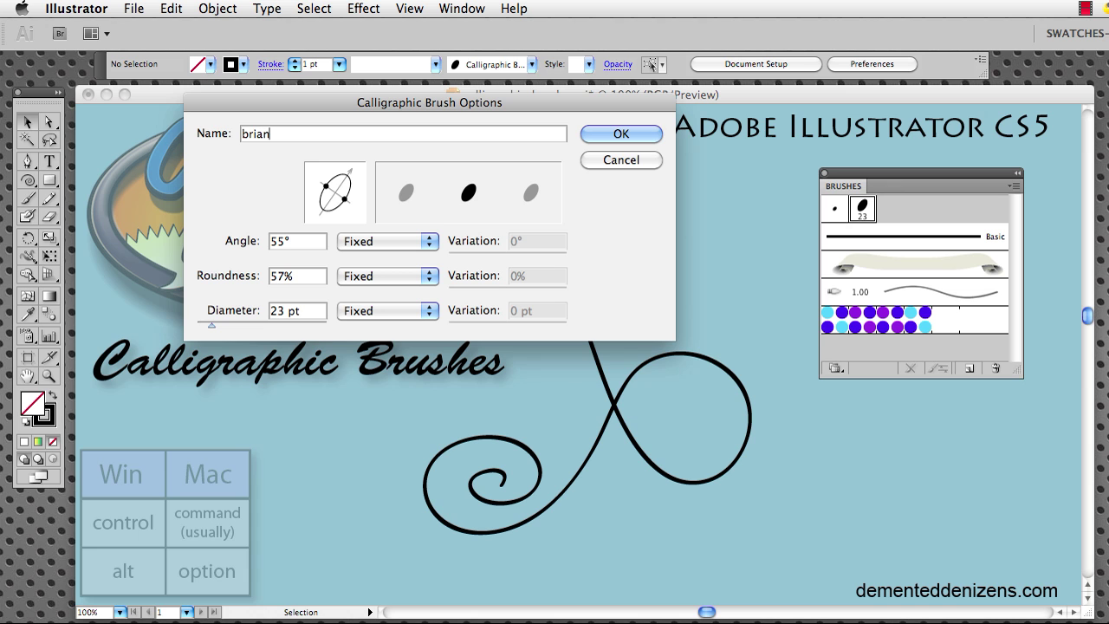
text(is a meathead)
click(640, 135)
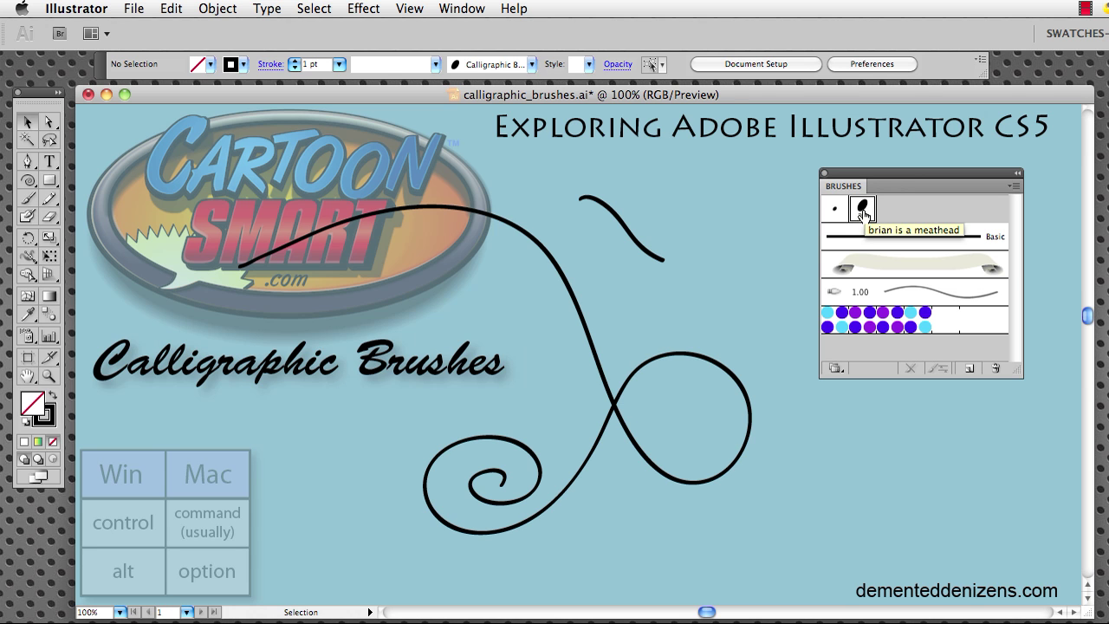
Step: Create a new calligraphic brush with a 53° angle and 27% roundness tip
click(969, 369)
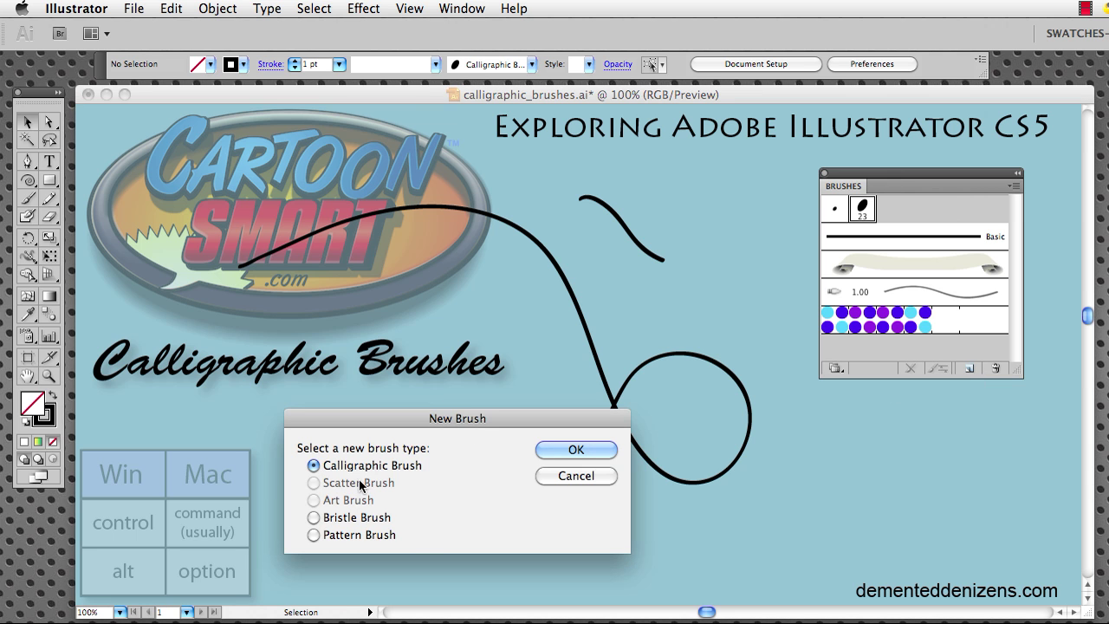
click(575, 451)
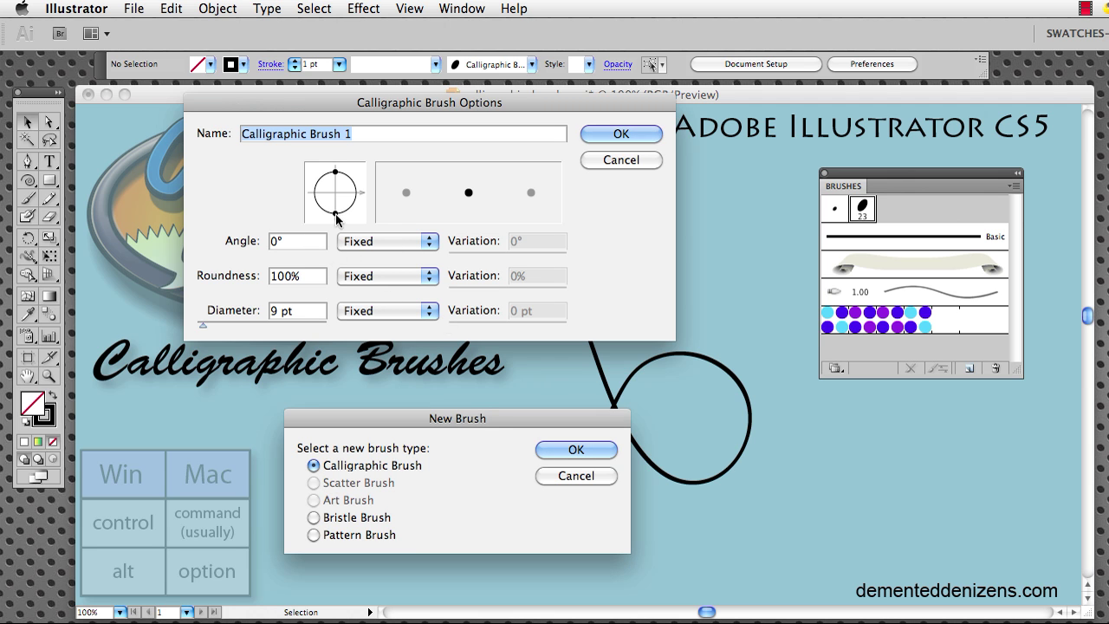
drag(334, 213, 363, 182)
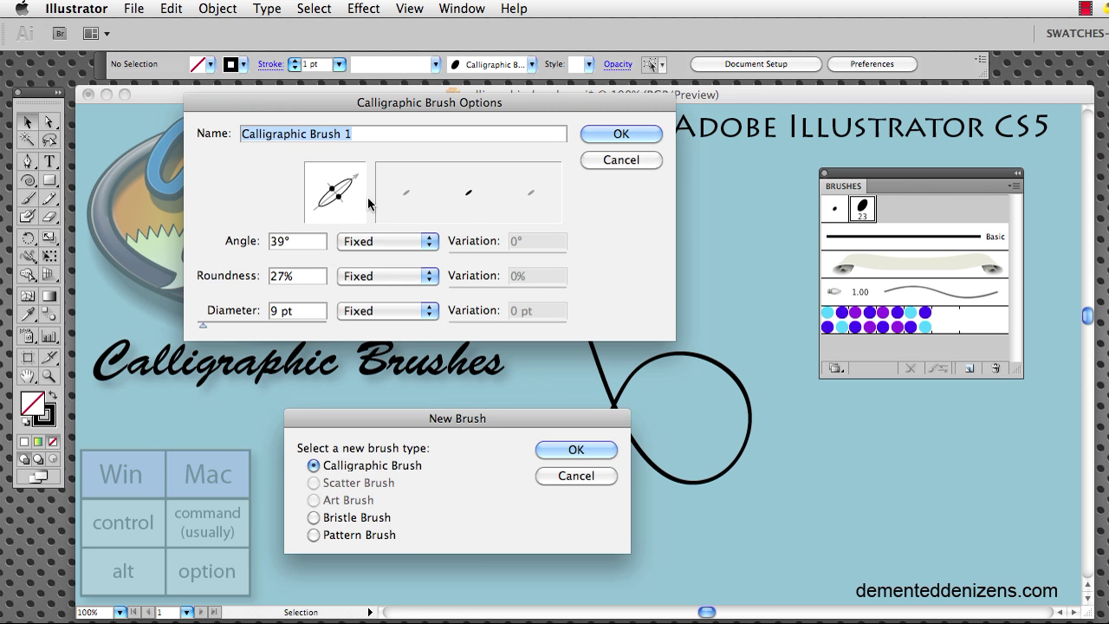
drag(370, 204, 361, 199)
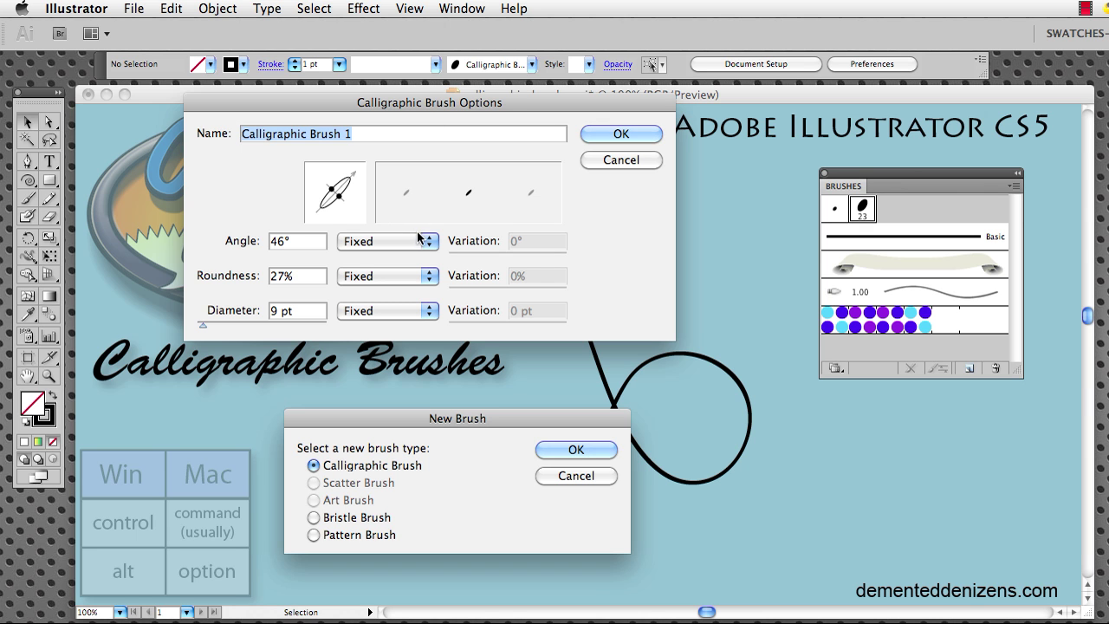
drag(356, 177, 341, 198)
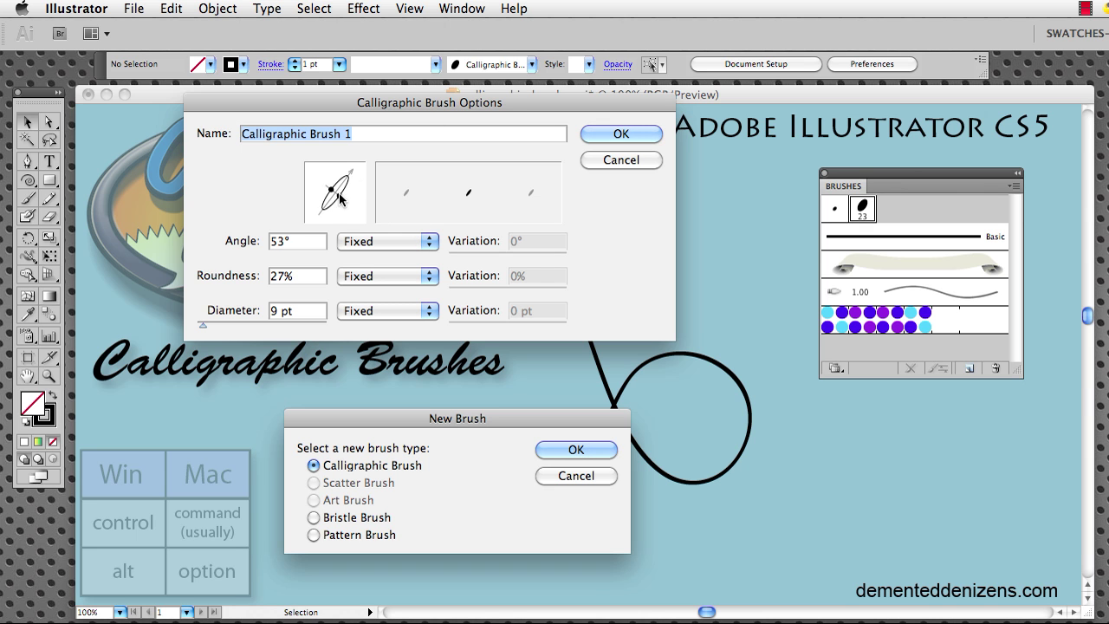
Step: Set the brush angle to Random with 40° variation and save the brush
click(381, 240)
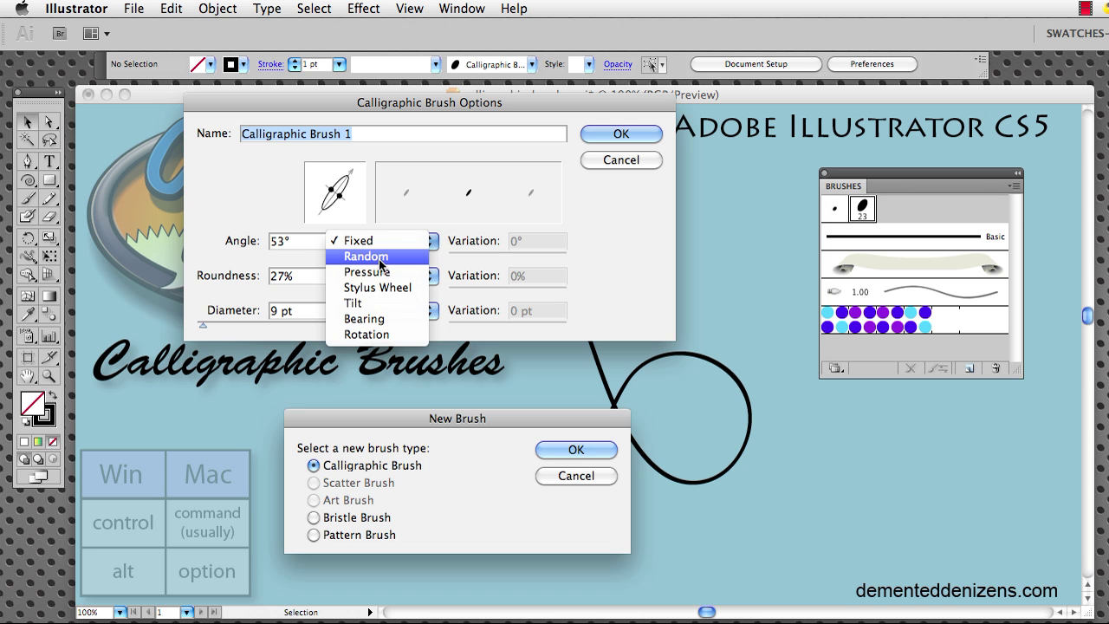
click(382, 259)
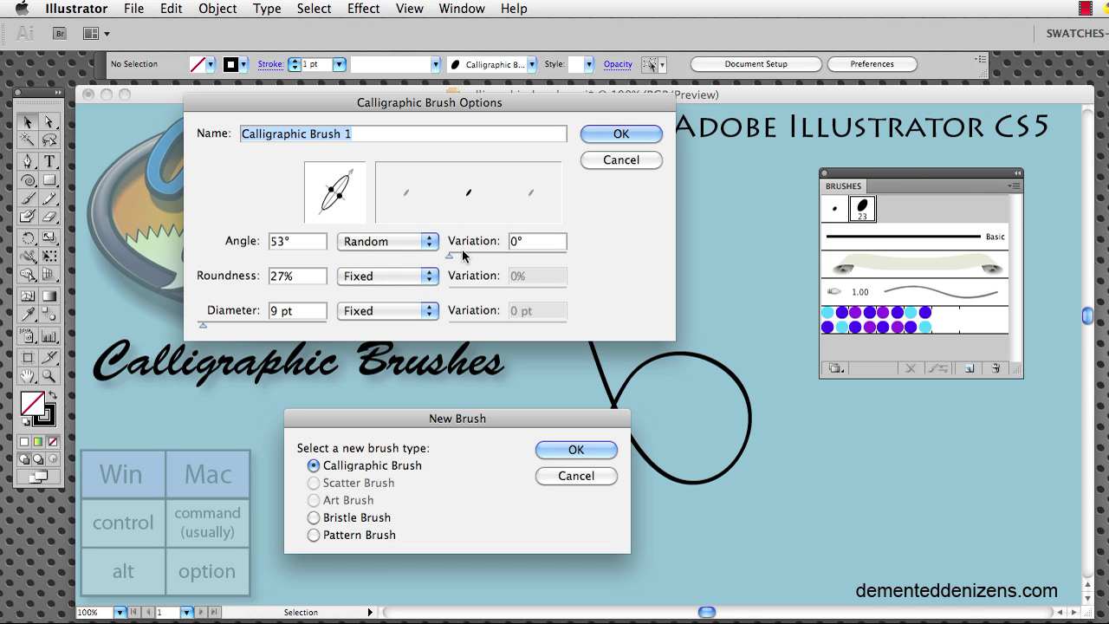
drag(449, 256, 475, 254)
click(612, 134)
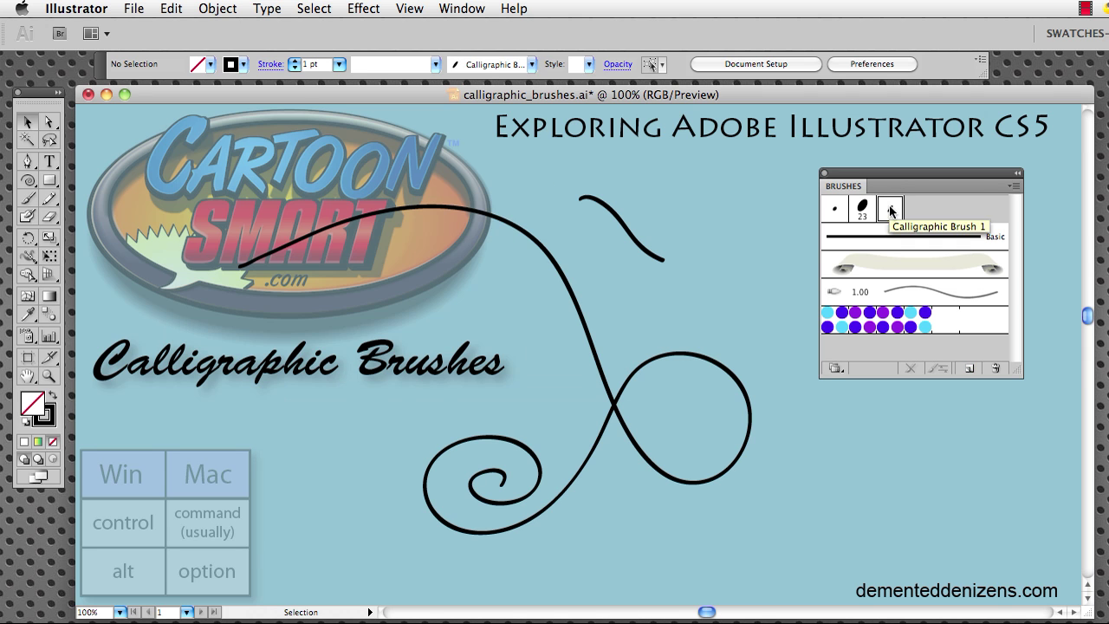
Step: Paint three test strokes with the random-angle brush, then select all and delete them
click(28, 198)
mouse_move(347, 299)
mouse_down()
mouse_move(465, 288)
mouse_move(725, 221)
mouse_up()
mouse_move(549, 387)
mouse_down()
mouse_move(614, 374)
mouse_move(707, 286)
mouse_move(720, 425)
mouse_move(801, 438)
mouse_up()
mouse_move(462, 426)
mouse_down()
mouse_move(698, 515)
mouse_move(669, 506)
mouse_up()
key(super+a)
key(Delete)
Step: Paint another test stroke across the lower artboard and delete it
mouse_move(327, 470)
mouse_down()
mouse_move(381, 480)
mouse_move(605, 396)
mouse_move(756, 439)
mouse_move(741, 447)
mouse_up()
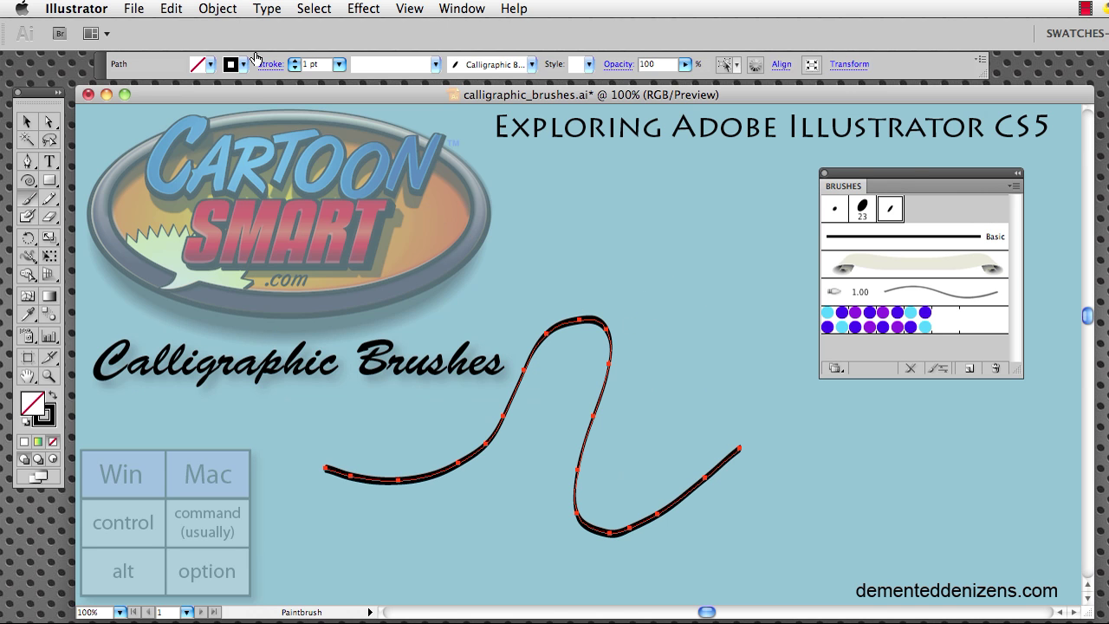
click(267, 8)
mouse_move(286, 30)
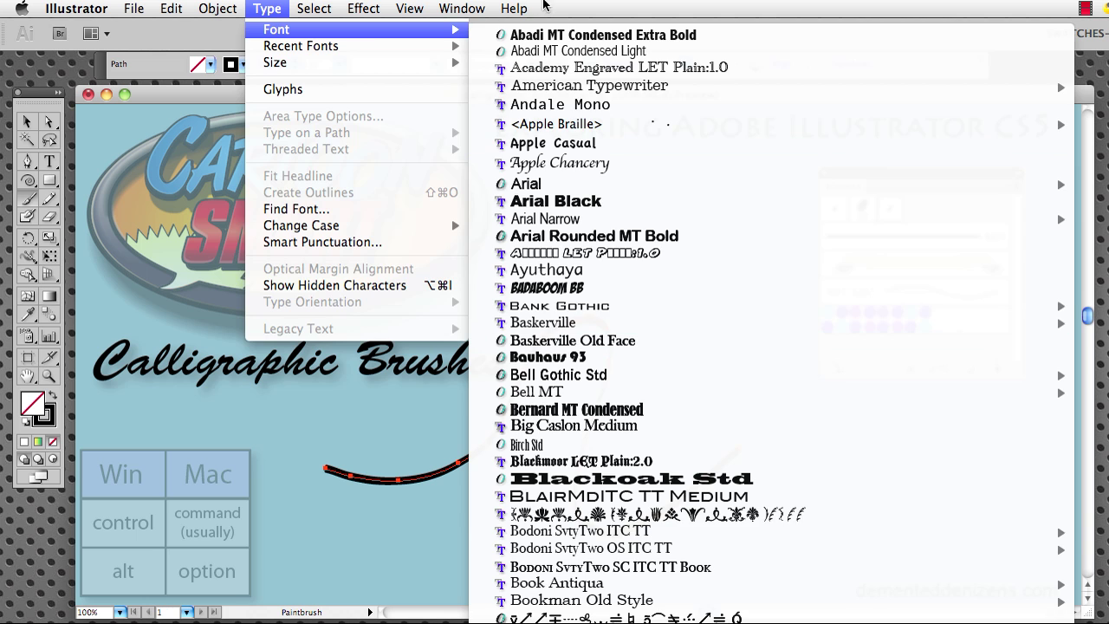
click(555, 7)
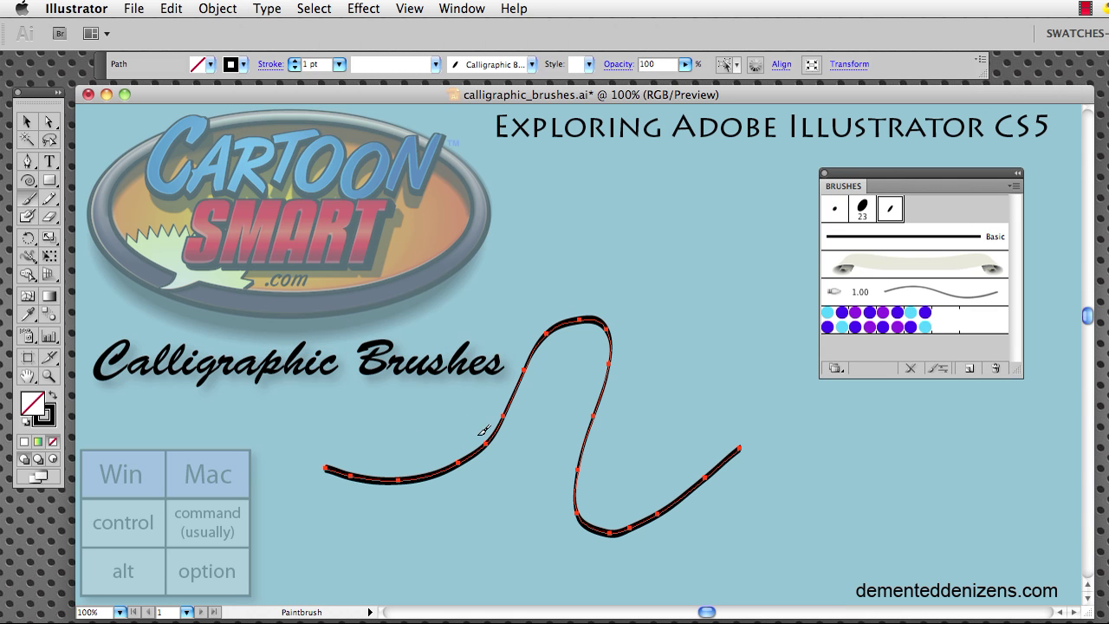
key(Delete)
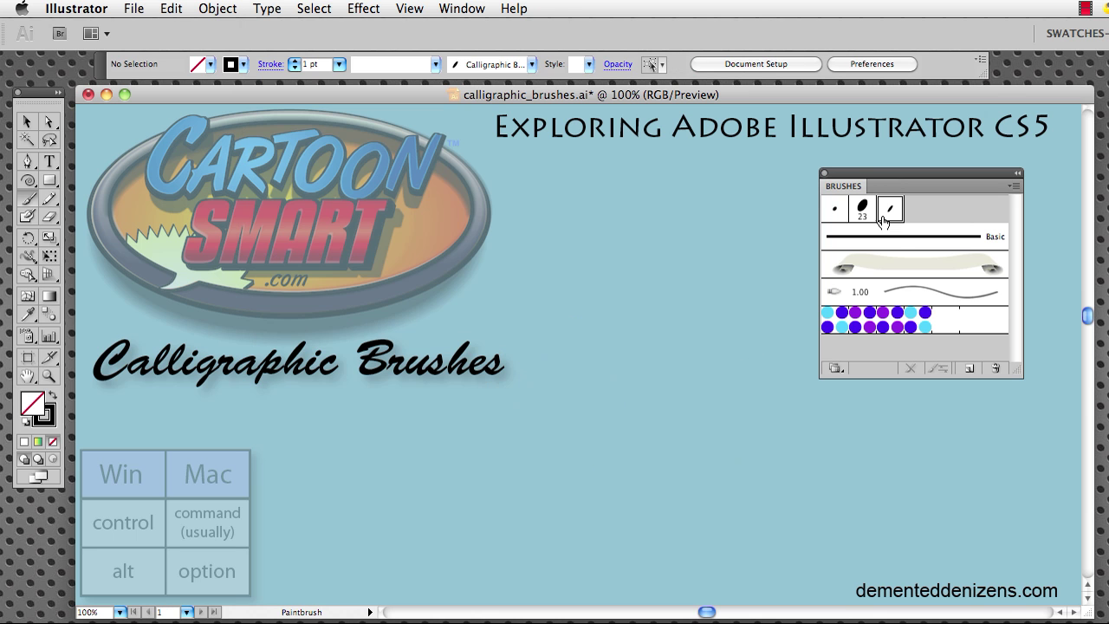
Step: Rename the 9 pt random-angle Calligraphic Brush 1 to a new joke name
double_click(892, 210)
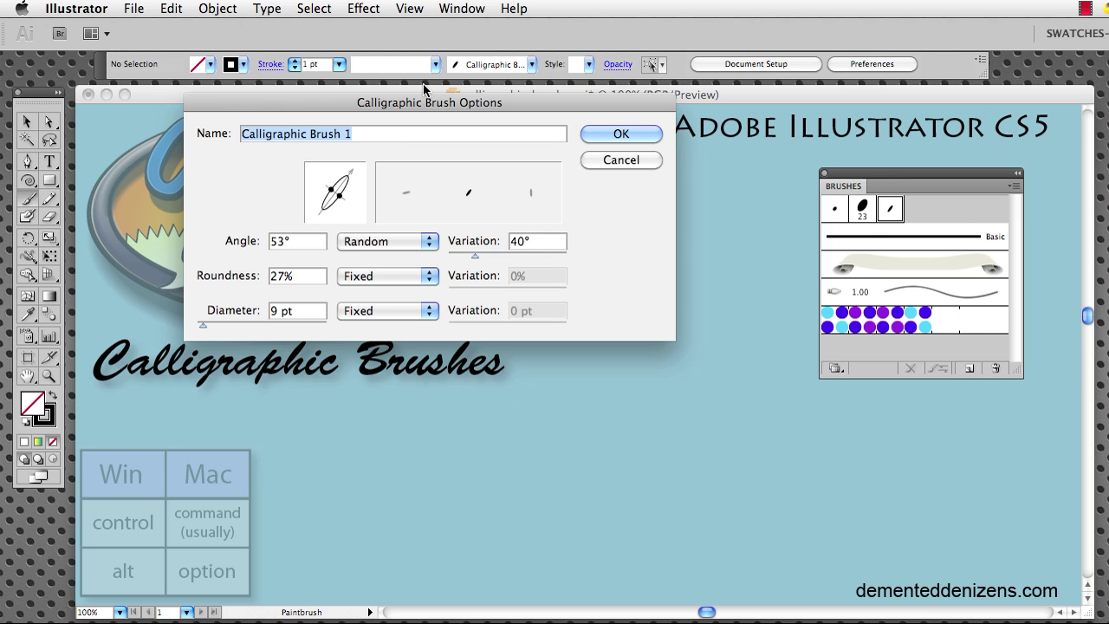
text(bri)
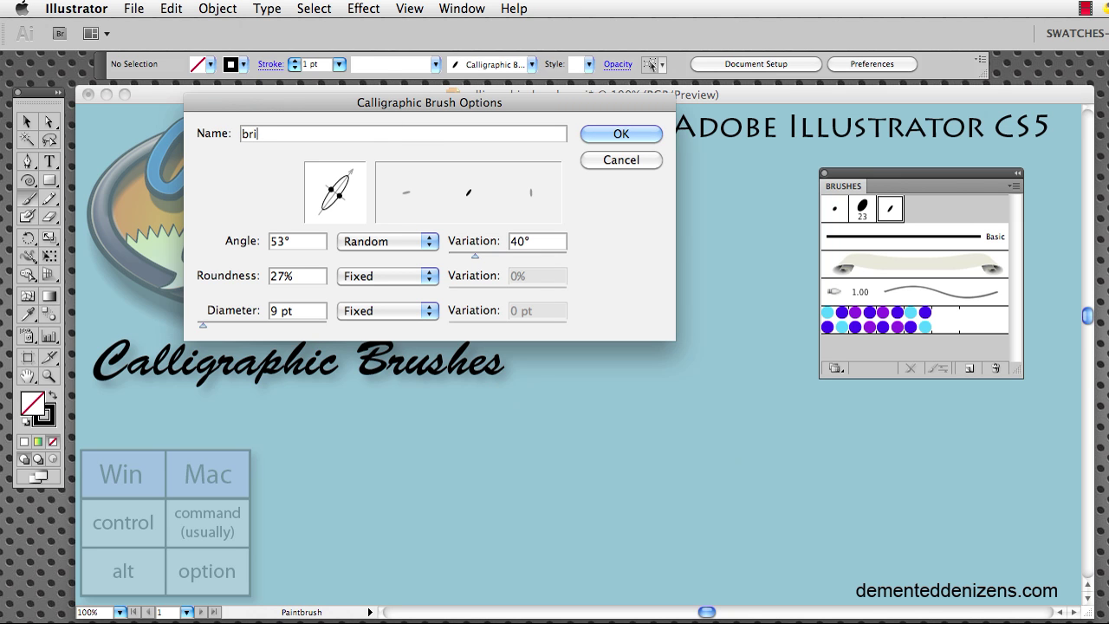
text(an is still a meathead)
key(Return)
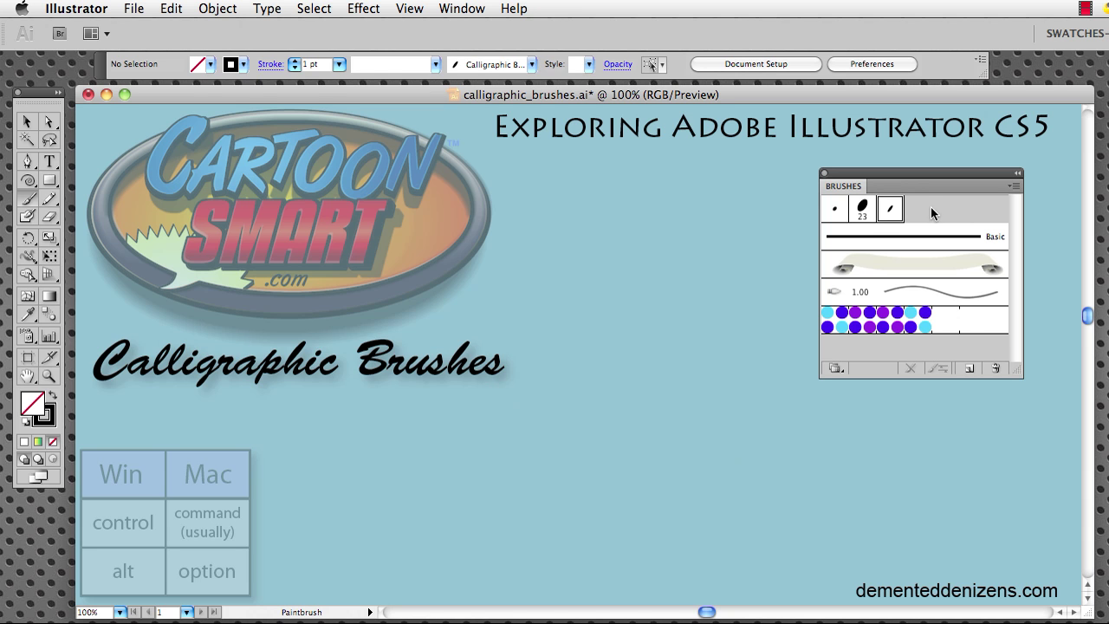
Step: Create a new calligraphic brush with Angle set to Pressure and Roundness and Diameter left Fixed
click(969, 369)
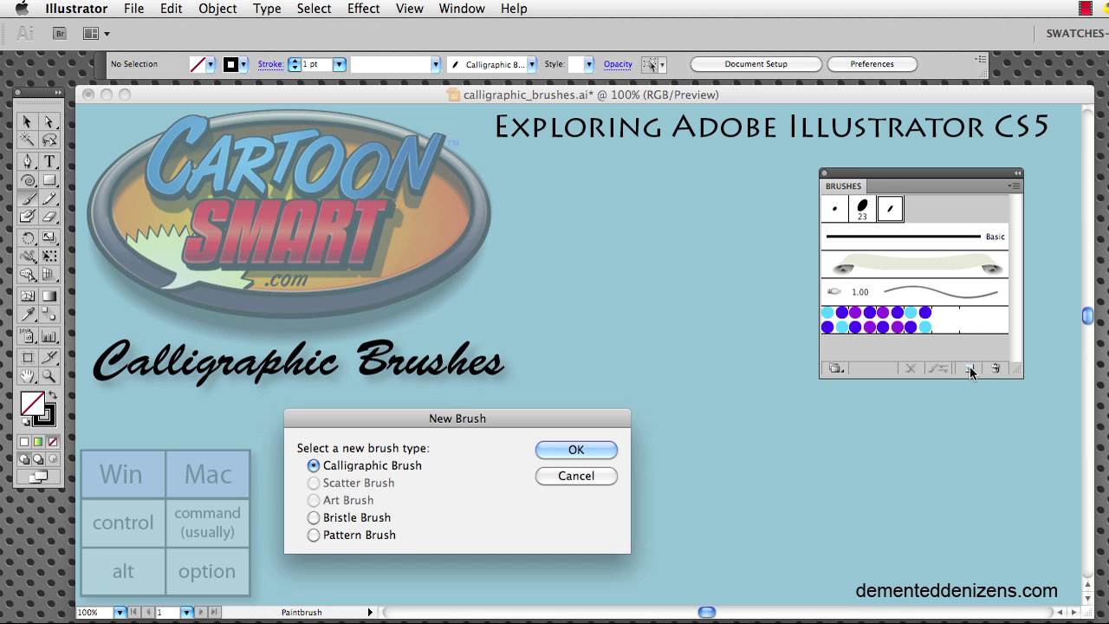
click(576, 449)
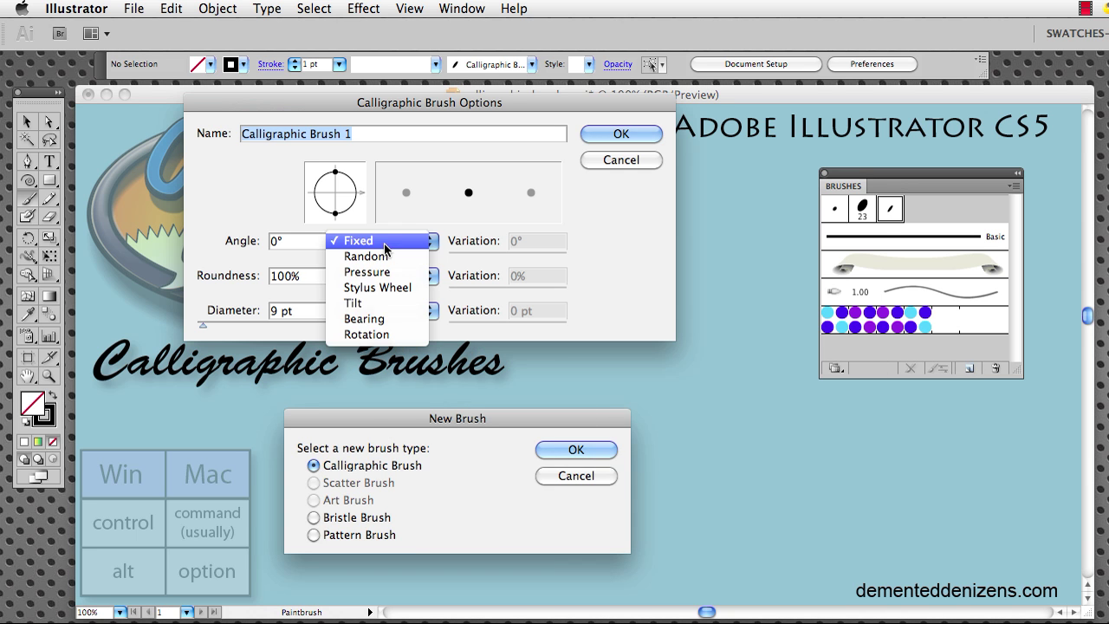
click(389, 243)
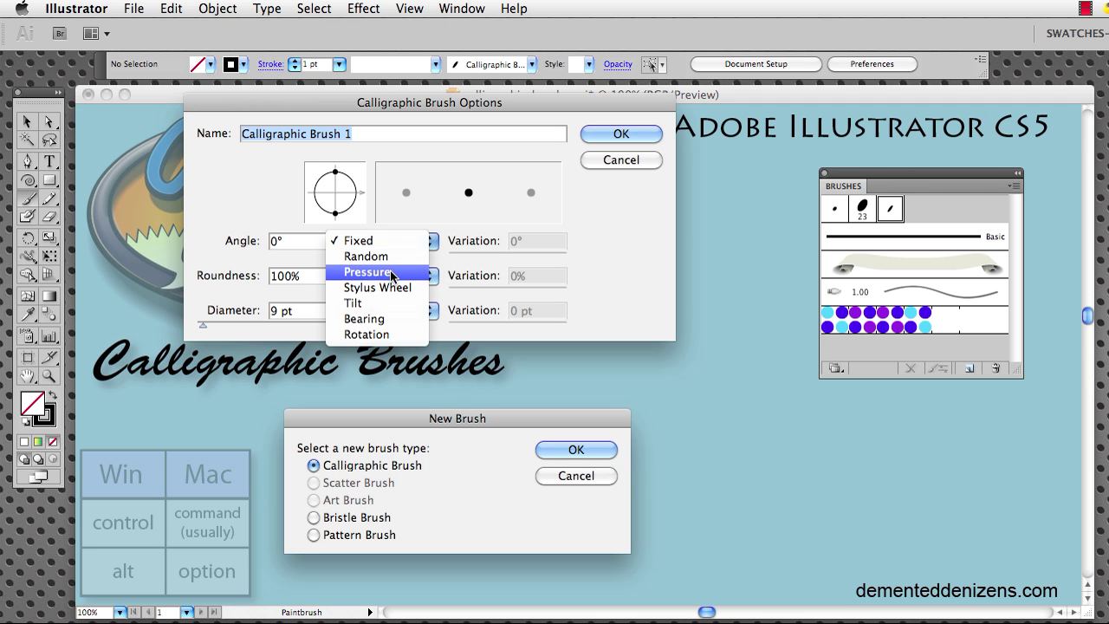
click(390, 271)
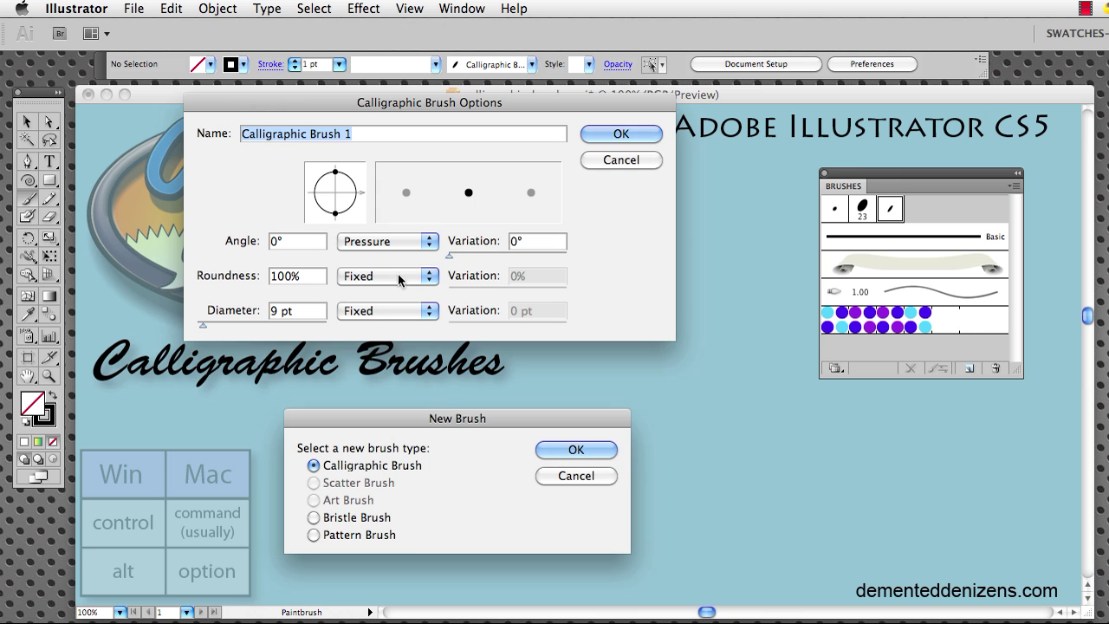
click(398, 273)
click(398, 273)
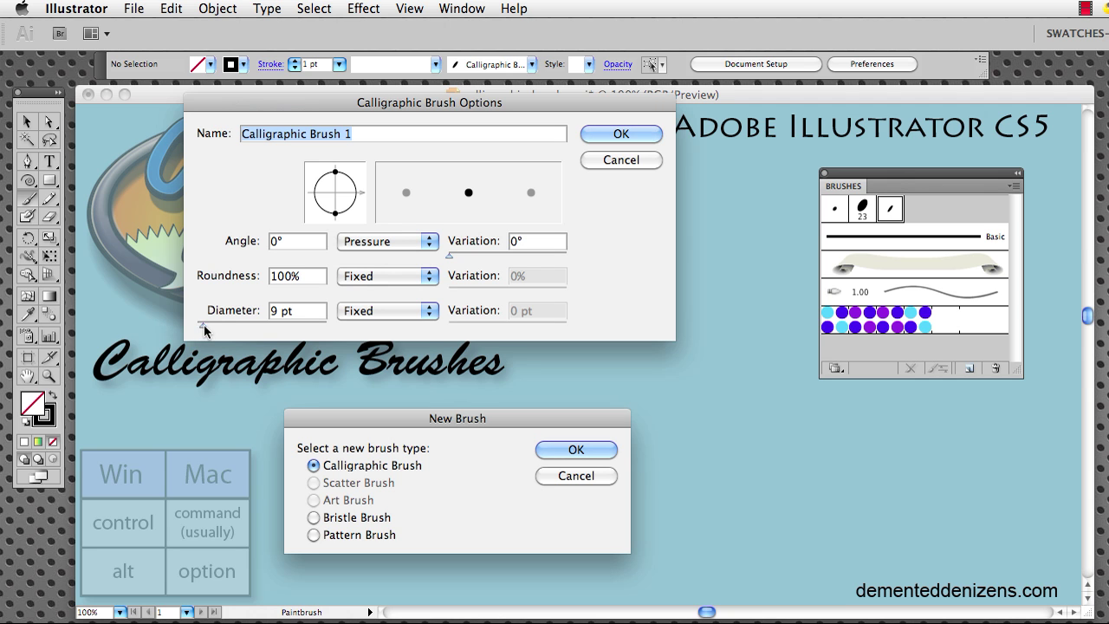
click(375, 312)
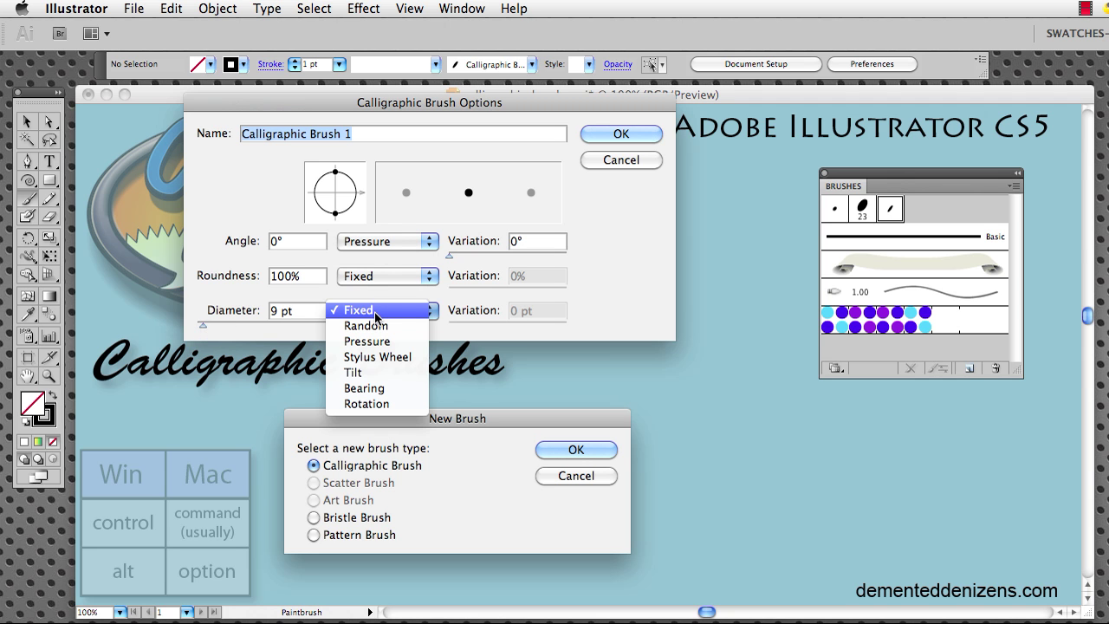
click(374, 312)
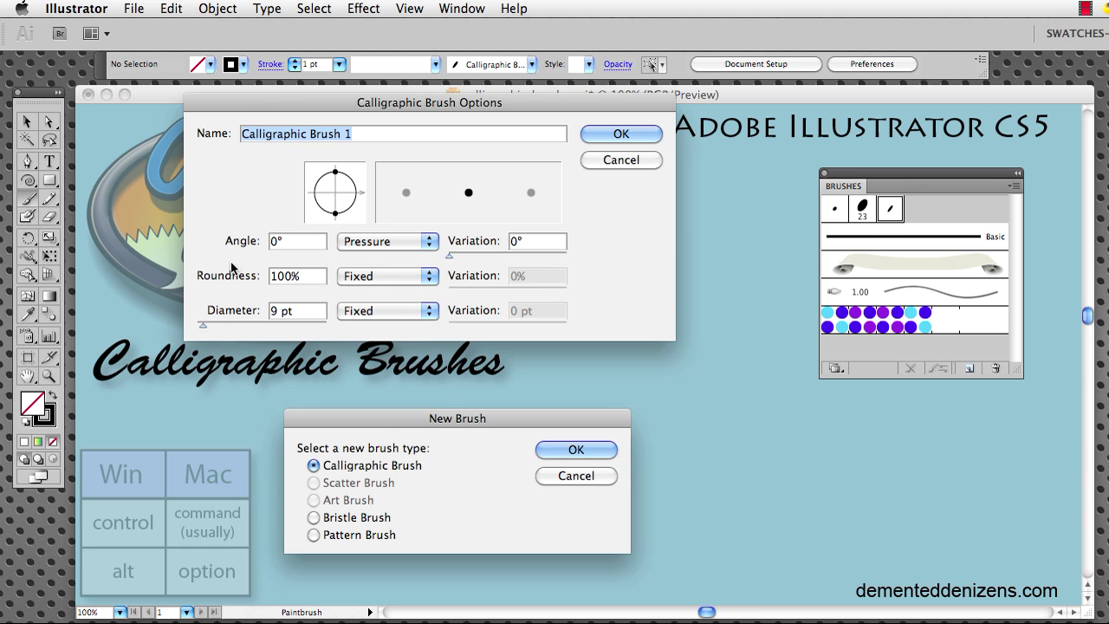
click(620, 133)
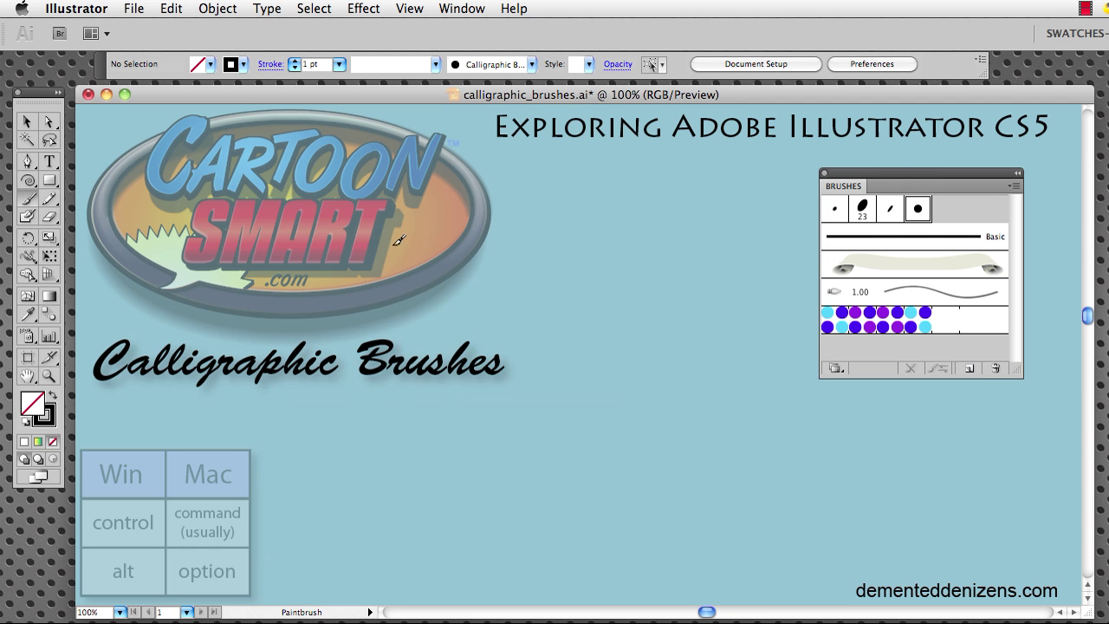
Step: Paint three test strokes with the new pressure brush across the logo and title
mouse_move(253, 302)
mouse_down()
mouse_move(423, 213)
mouse_move(636, 244)
mouse_up()
mouse_move(381, 456)
mouse_down()
mouse_move(431, 458)
mouse_move(493, 433)
mouse_move(597, 414)
mouse_move(610, 472)
mouse_move(528, 507)
mouse_move(545, 458)
mouse_move(569, 476)
mouse_up()
mouse_move(344, 517)
mouse_down()
mouse_move(392, 536)
mouse_move(683, 472)
mouse_up()
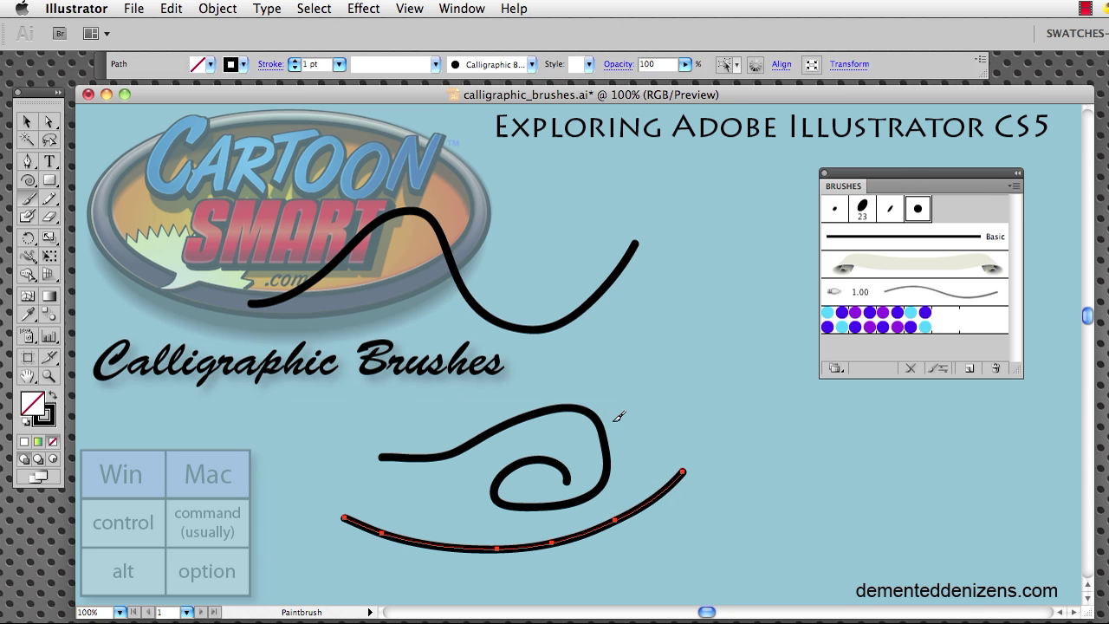
Step: Change the brush to 41° angle, 53% roundness and 63° variation, applying it to existing strokes
double_click(917, 210)
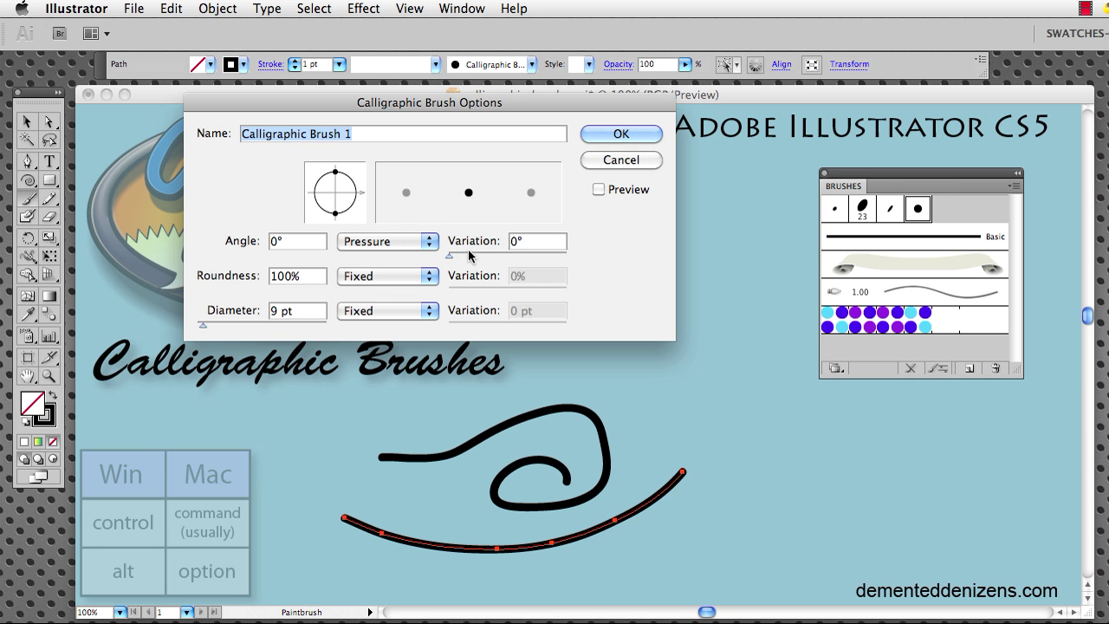
drag(448, 257, 464, 258)
mouse_move(335, 212)
mouse_down()
mouse_move(358, 189)
mouse_move(352, 176)
mouse_up()
drag(464, 257, 472, 255)
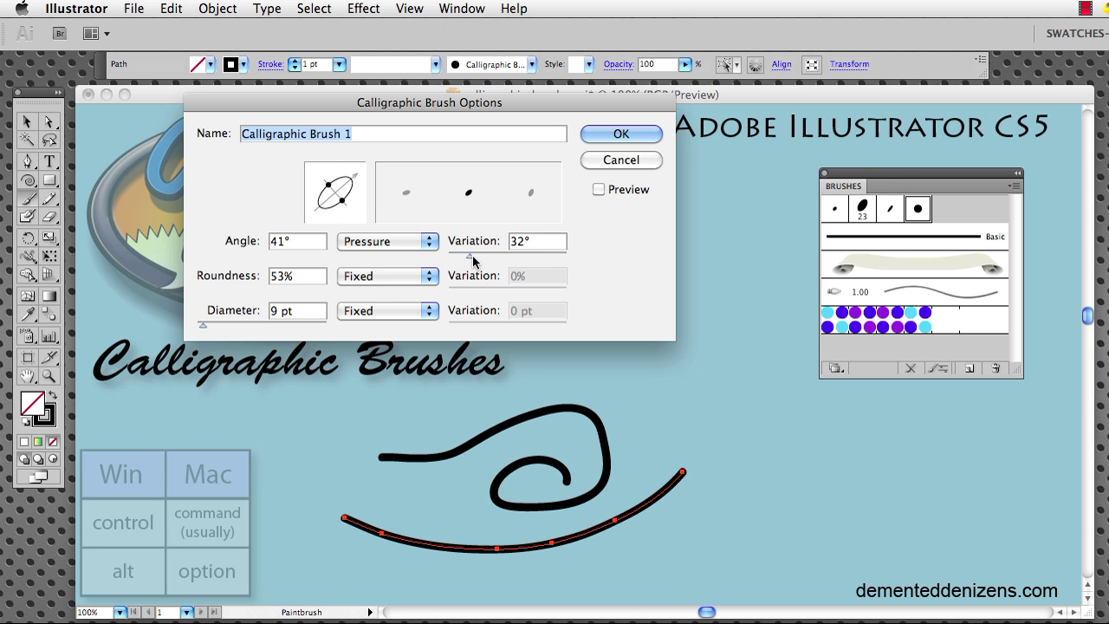
click(621, 133)
click(672, 349)
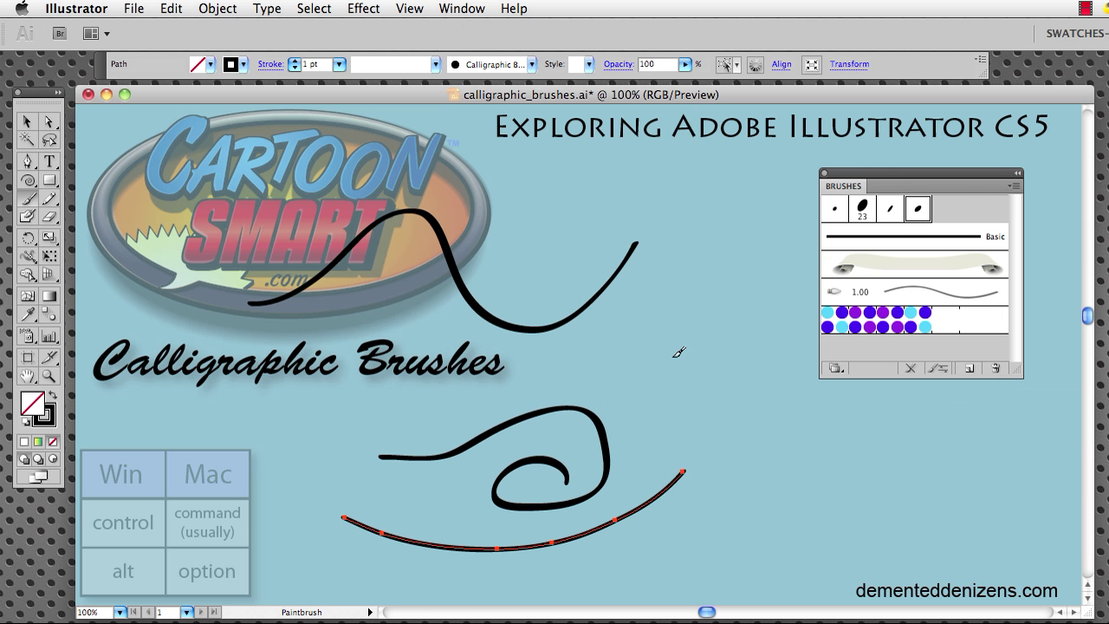
Step: Paint five more sweeping strokes with the reshaped brush across the lower page
drag(665, 352, 694, 351)
mouse_move(479, 203)
mouse_down()
mouse_move(744, 270)
mouse_move(758, 444)
mouse_up()
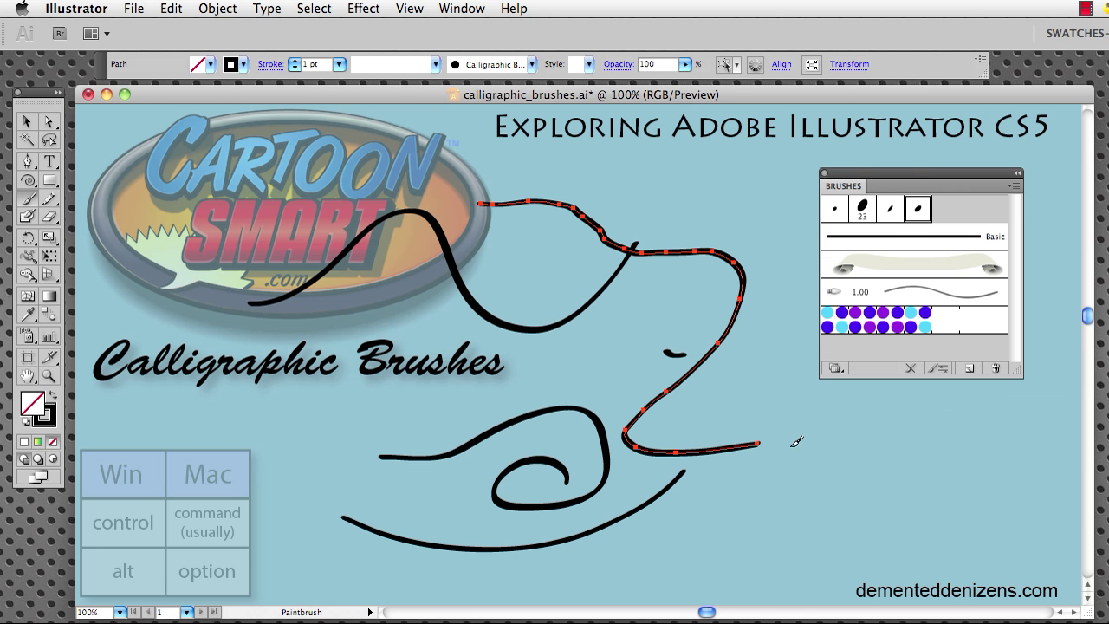
mouse_move(275, 447)
mouse_down()
mouse_move(707, 457)
mouse_move(861, 433)
mouse_up()
mouse_move(349, 555)
mouse_down()
mouse_move(646, 447)
mouse_move(946, 445)
mouse_up()
mouse_move(558, 559)
mouse_down()
mouse_move(710, 557)
mouse_move(1036, 478)
mouse_up()
Step: Select all the test strokes on the artboard
key(a)
click(1039, 541)
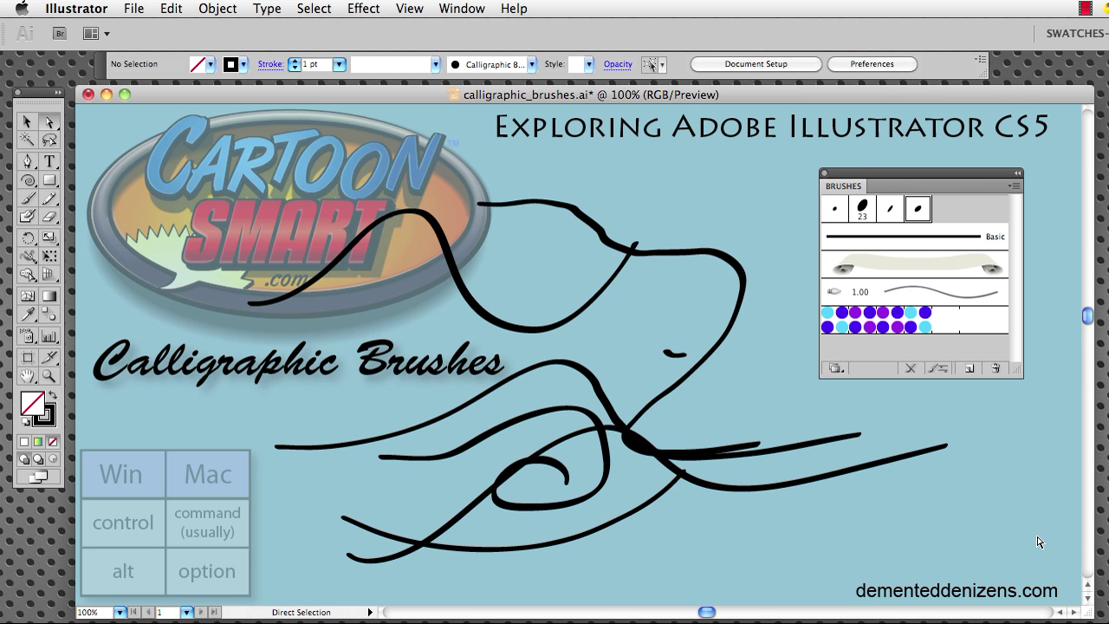
key(super+a)
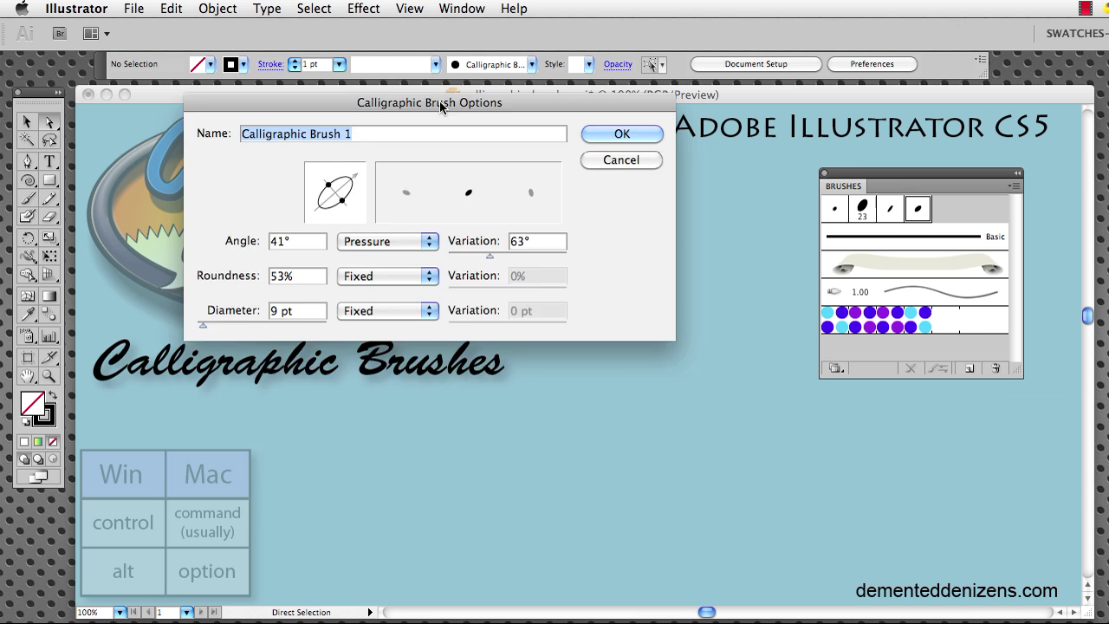
Step: In the brush options, make Angle and Roundness Fixed and Diameter respond to Pressure
mouse_move(439, 100)
mouse_down()
mouse_move(503, 260)
mouse_move(519, 261)
mouse_up()
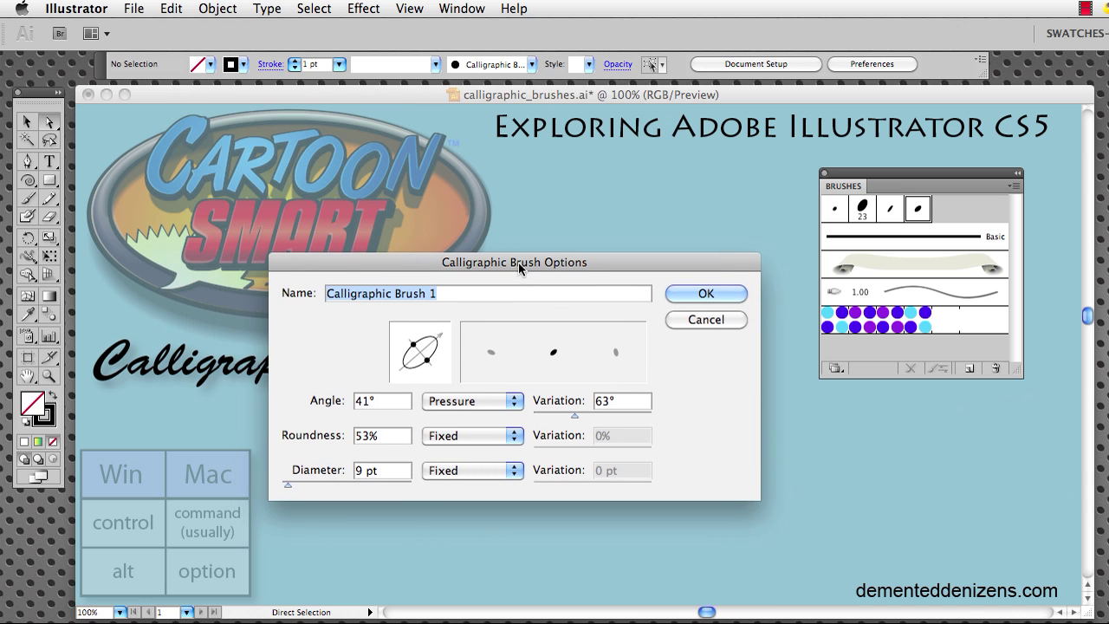
click(447, 401)
click(459, 368)
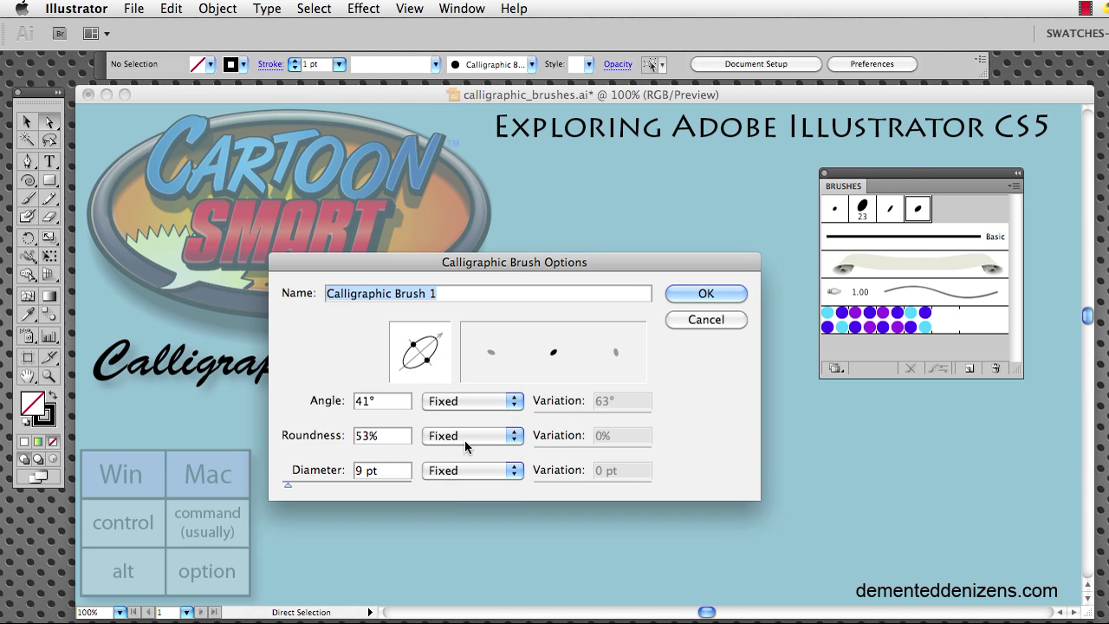
click(465, 429)
click(468, 438)
click(463, 470)
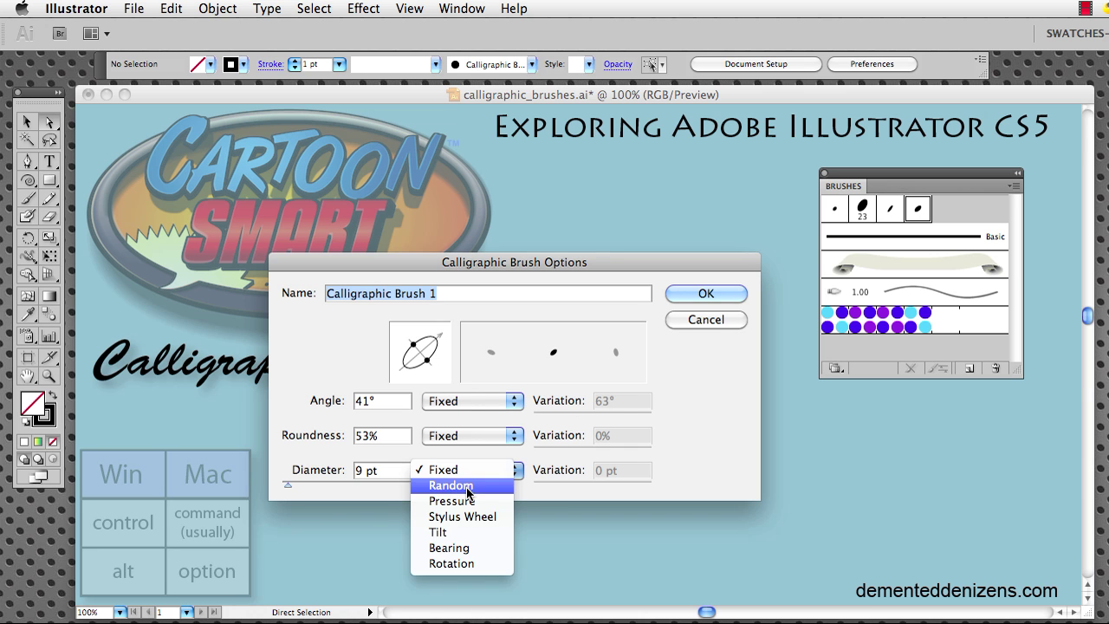
click(468, 501)
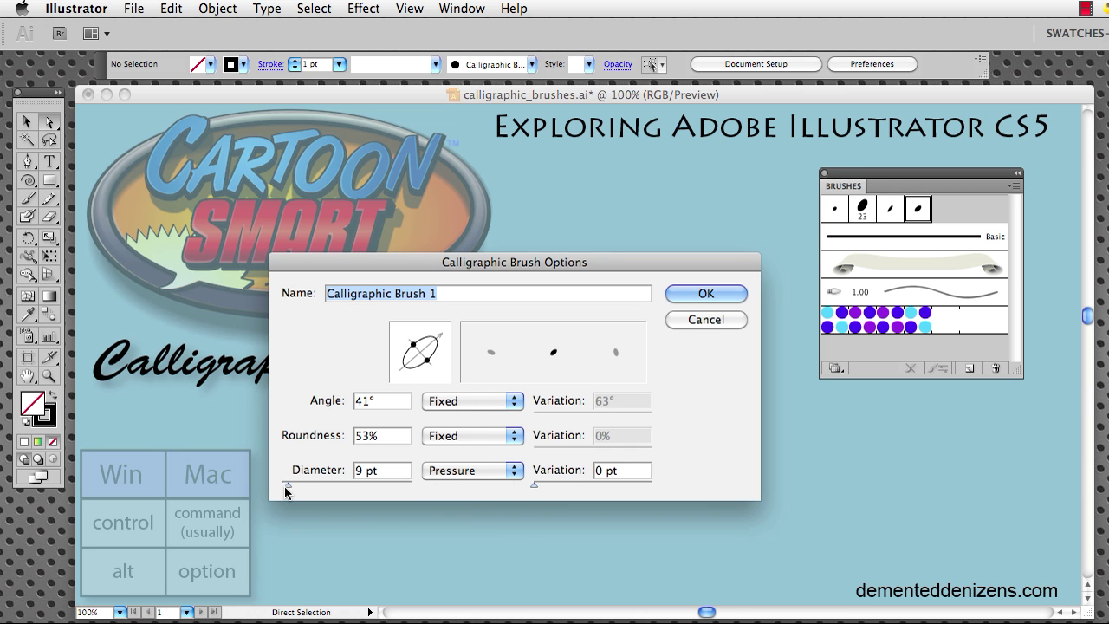
Step: Set the brush diameter to 14 pt with a 10 pt pressure variation and confirm
drag(536, 491, 596, 494)
drag(287, 485, 291, 486)
drag(577, 487, 505, 501)
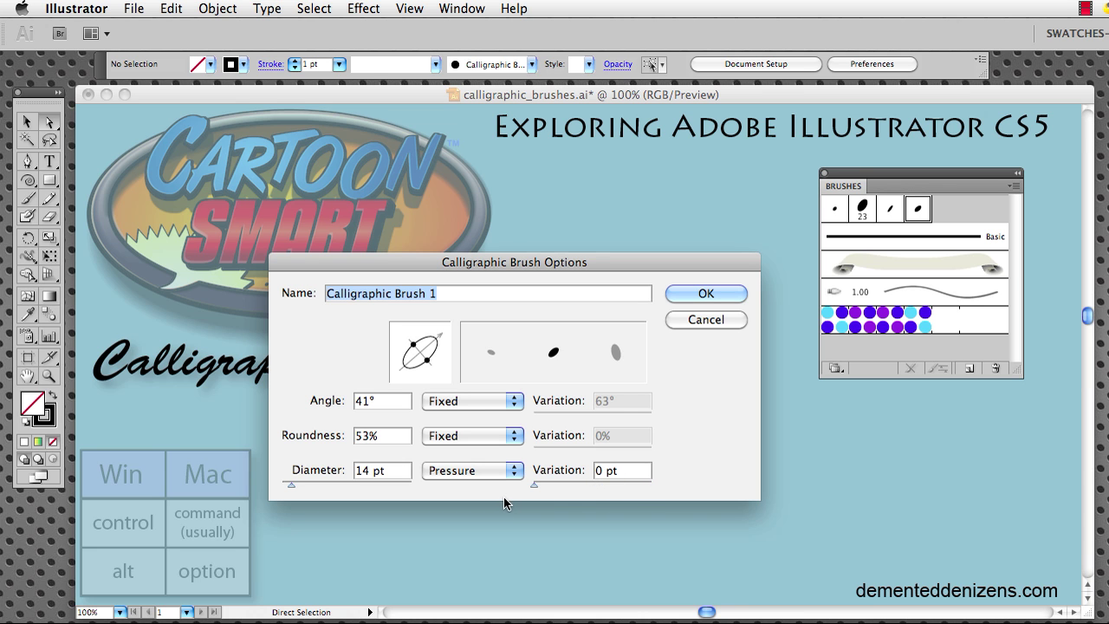
drag(505, 502, 696, 494)
drag(651, 486, 617, 486)
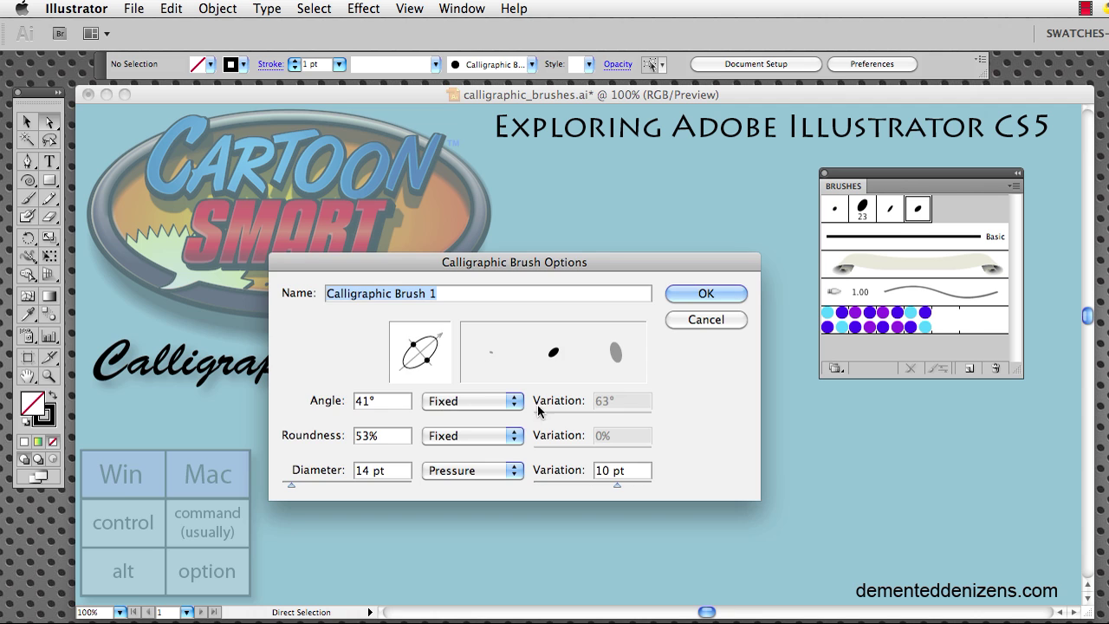
key(Escape)
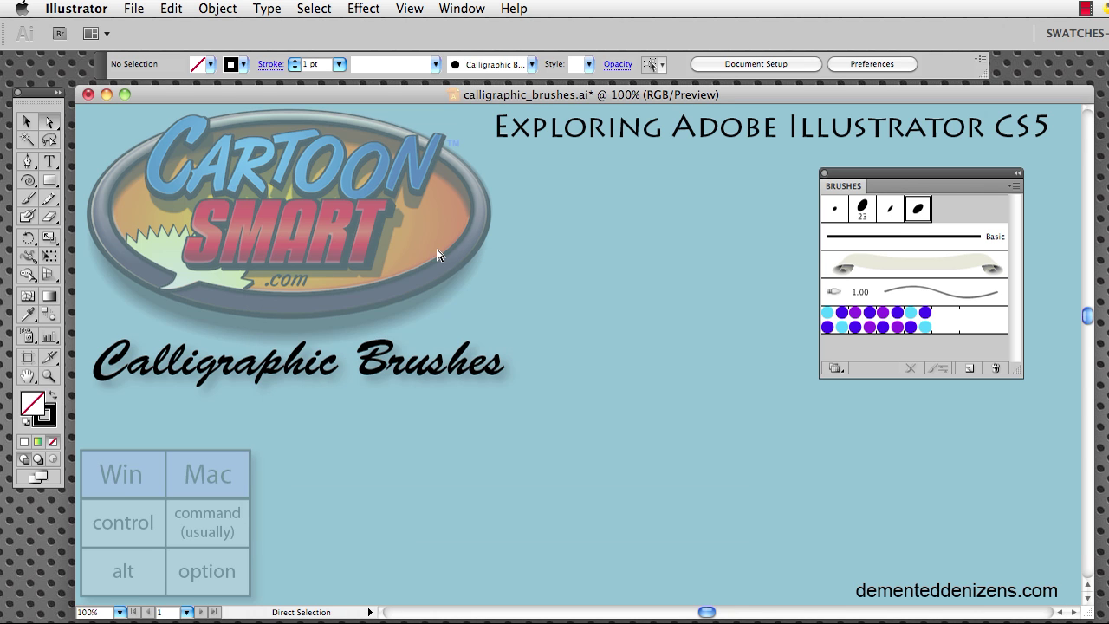
click(27, 199)
drag(286, 261, 548, 240)
mouse_move(454, 305)
mouse_down()
mouse_move(498, 299)
mouse_move(574, 316)
mouse_move(677, 442)
mouse_move(727, 478)
mouse_move(895, 476)
mouse_up()
mouse_move(360, 461)
mouse_down()
mouse_move(505, 457)
mouse_move(607, 430)
mouse_move(621, 447)
mouse_up()
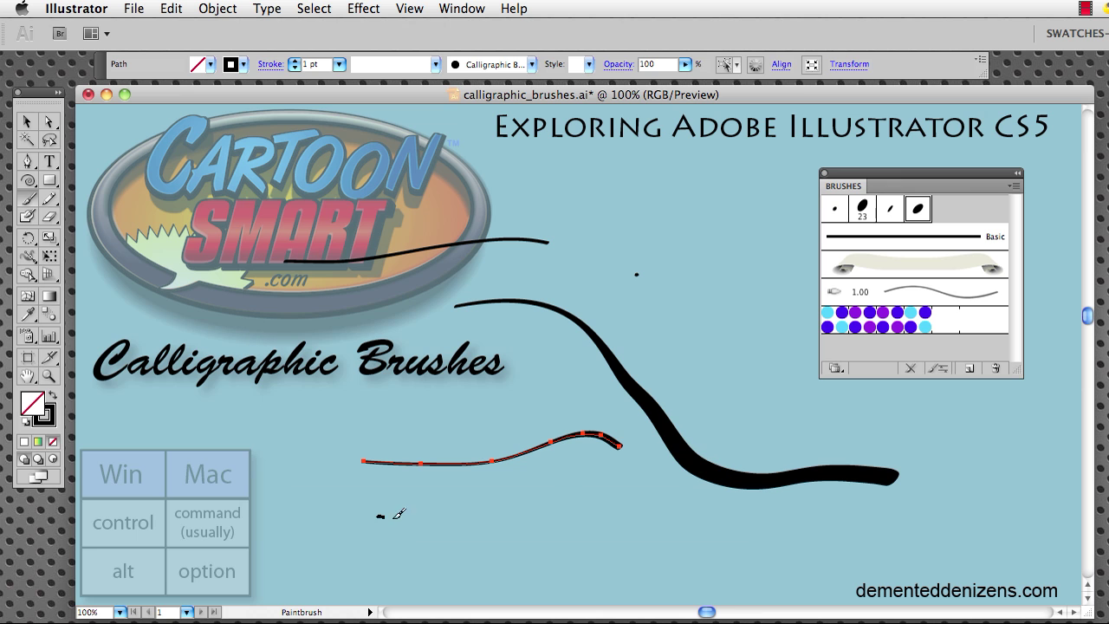
mouse_move(403, 519)
mouse_down()
mouse_move(553, 513)
mouse_move(596, 557)
mouse_move(557, 572)
mouse_move(539, 543)
mouse_move(565, 548)
mouse_up()
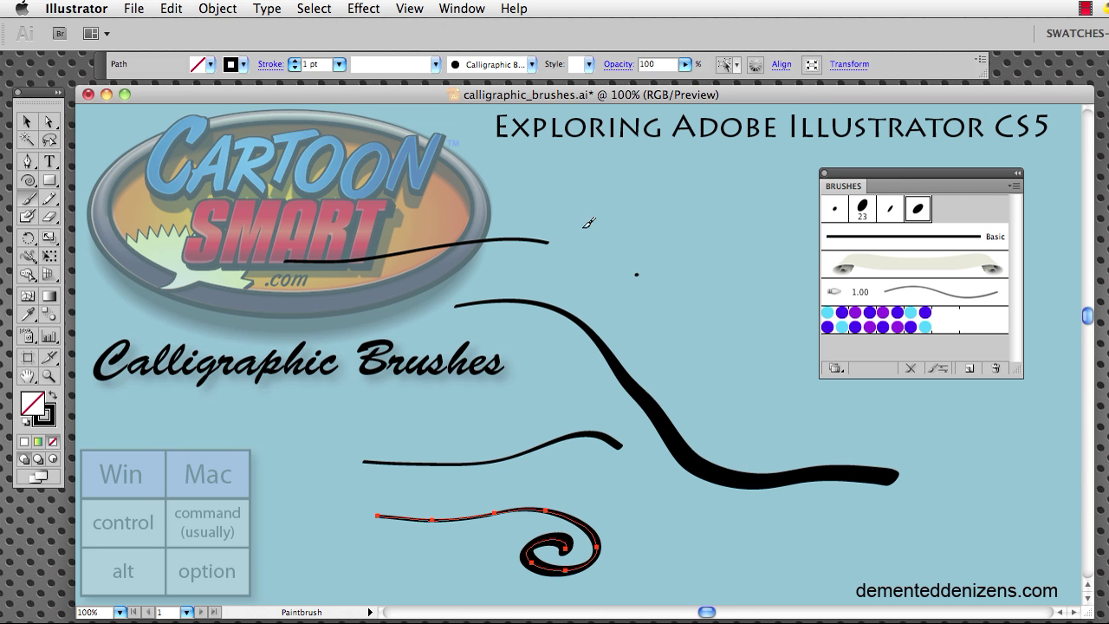
mouse_move(589, 229)
mouse_down()
mouse_move(625, 203)
mouse_move(630, 279)
mouse_move(635, 200)
mouse_move(656, 227)
mouse_move(670, 286)
mouse_move(695, 278)
mouse_move(702, 250)
mouse_move(754, 246)
mouse_move(765, 231)
mouse_move(776, 245)
mouse_move(820, 224)
mouse_move(861, 178)
mouse_move(912, 211)
mouse_up()
key(super+a)
Step: Delete the test strokes and move the Brushes panel left toward the artwork
key(Delete)
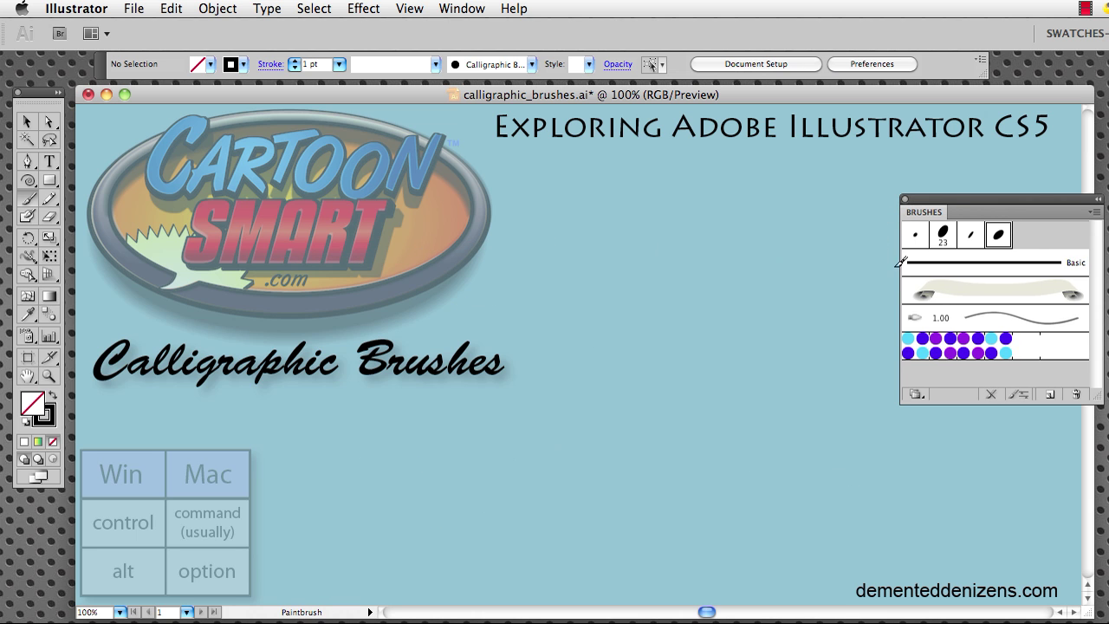
drag(959, 198, 704, 182)
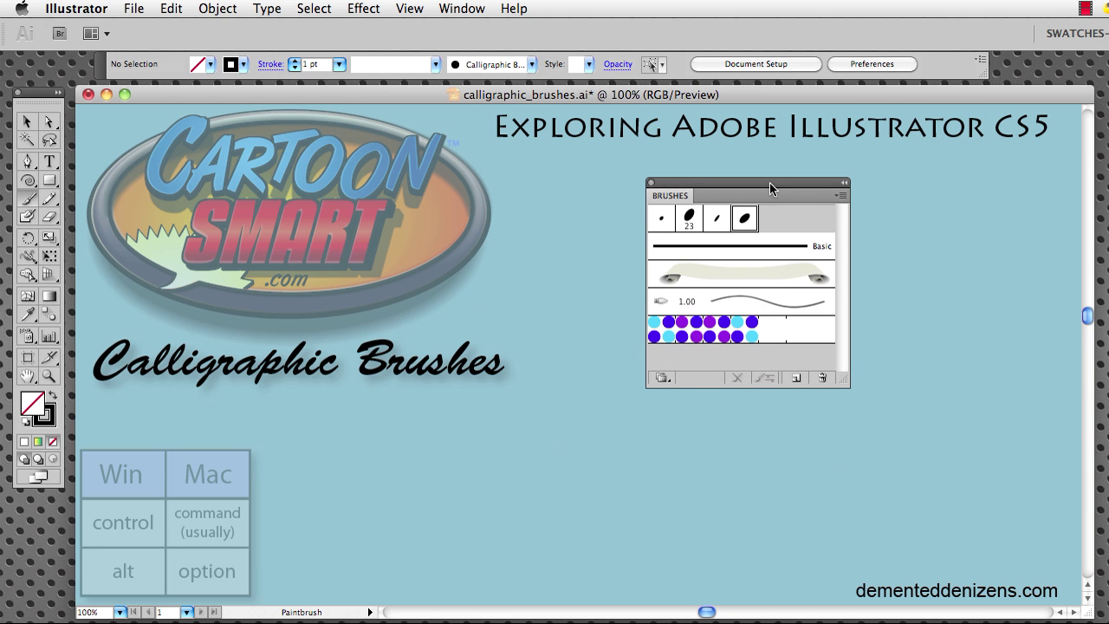
mouse_move(768, 182)
mouse_down()
mouse_move(783, 186)
mouse_move(773, 185)
mouse_up()
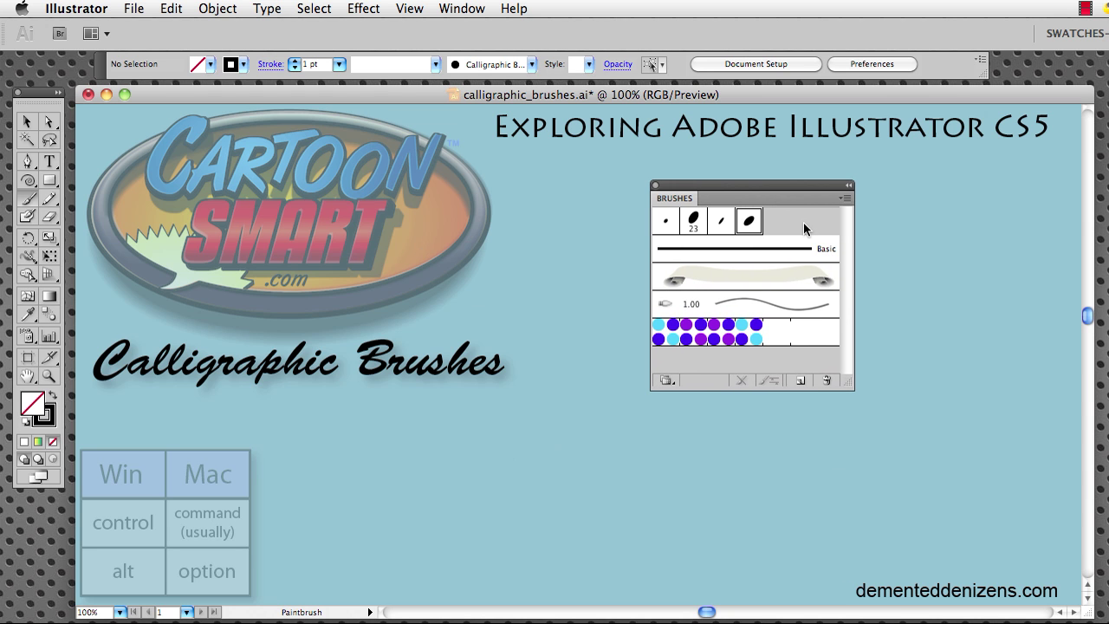